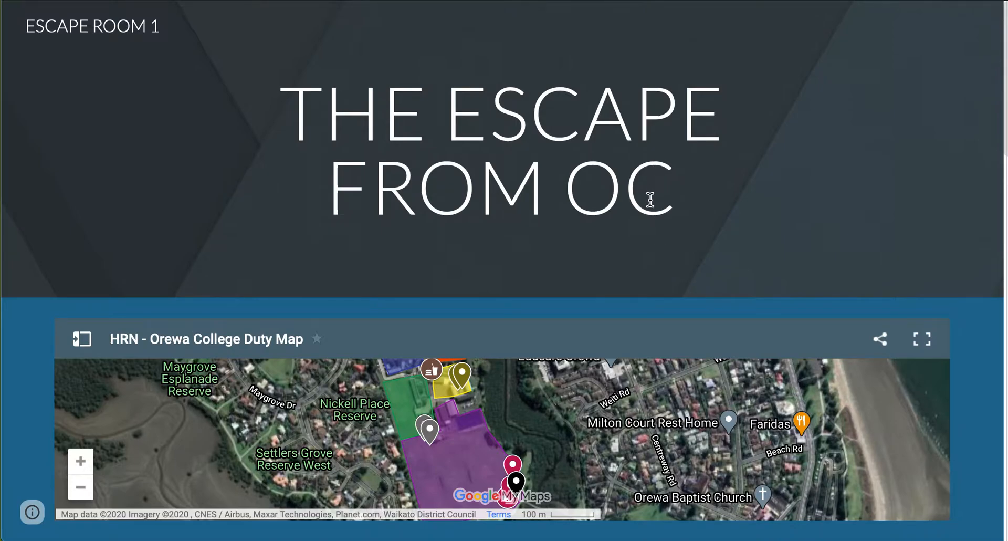
# - Examine the coloured zones and markers on the embedded HRN - Orewa College Duty Map
pyautogui.scroll(-3, 650, 200)
pyautogui.scroll(-2, 650, 198)
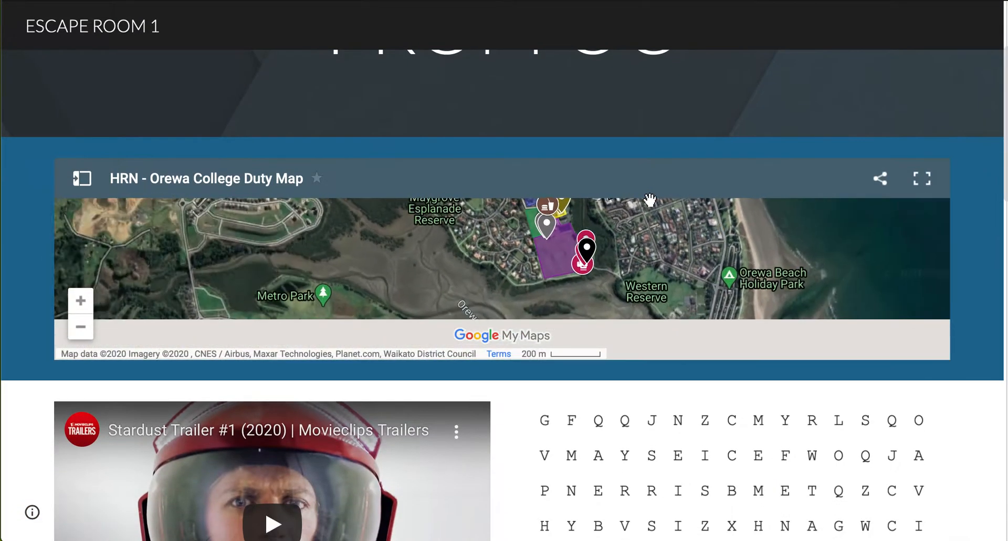
pyautogui.scroll(-2, 668, 247)
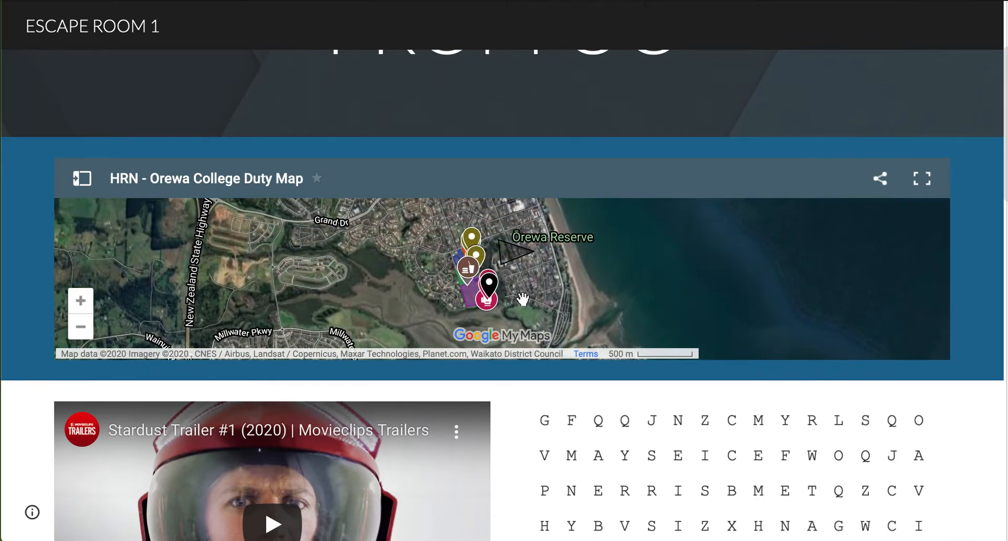
pyautogui.moveTo(548, 281); pyautogui.dragTo(562, 281)
pyautogui.scroll(2, 562, 280)
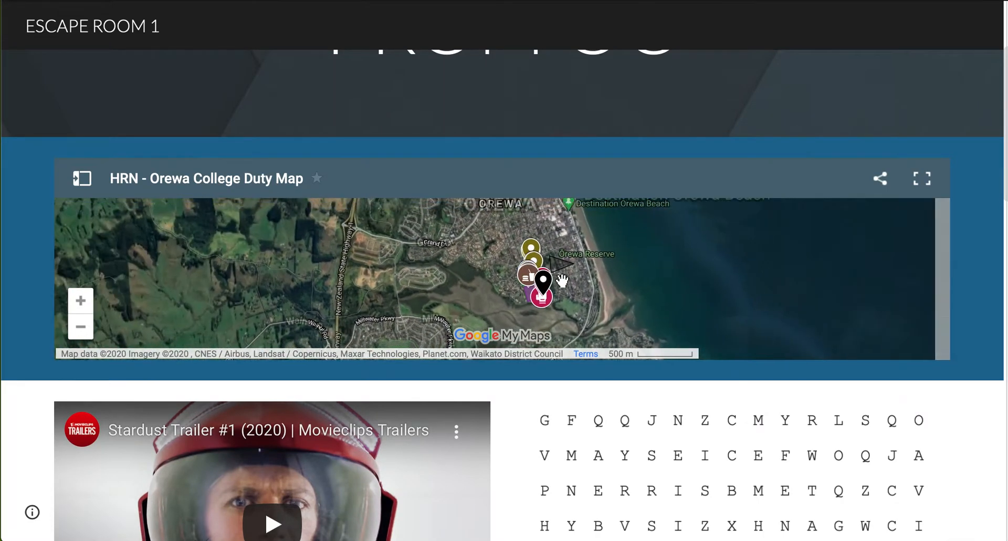
pyautogui.scroll(3, 561, 281)
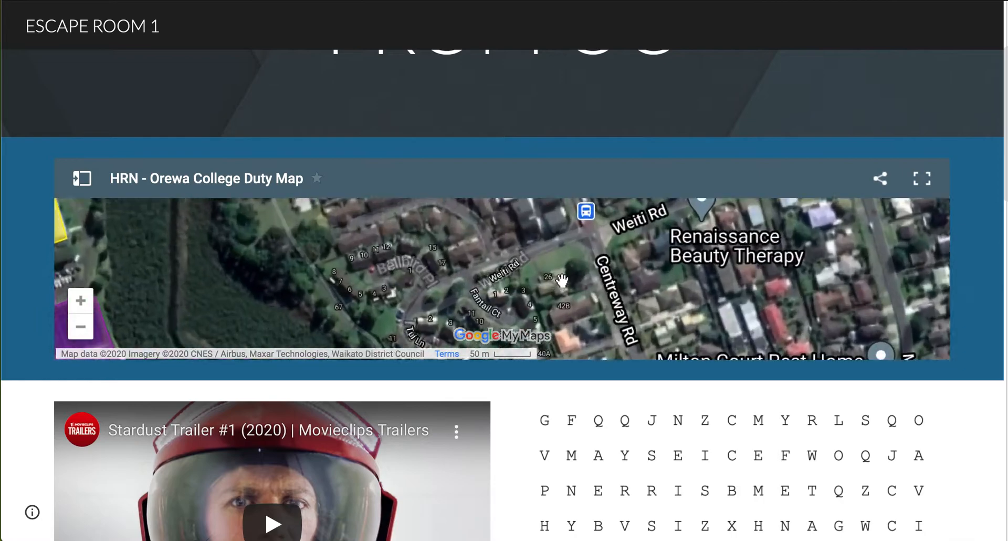
pyautogui.moveTo(495, 280); pyautogui.dragTo(703, 289)
pyautogui.moveTo(571, 218); pyautogui.dragTo(726, 324)
pyautogui.moveTo(675, 285); pyautogui.dragTo(624, 291)
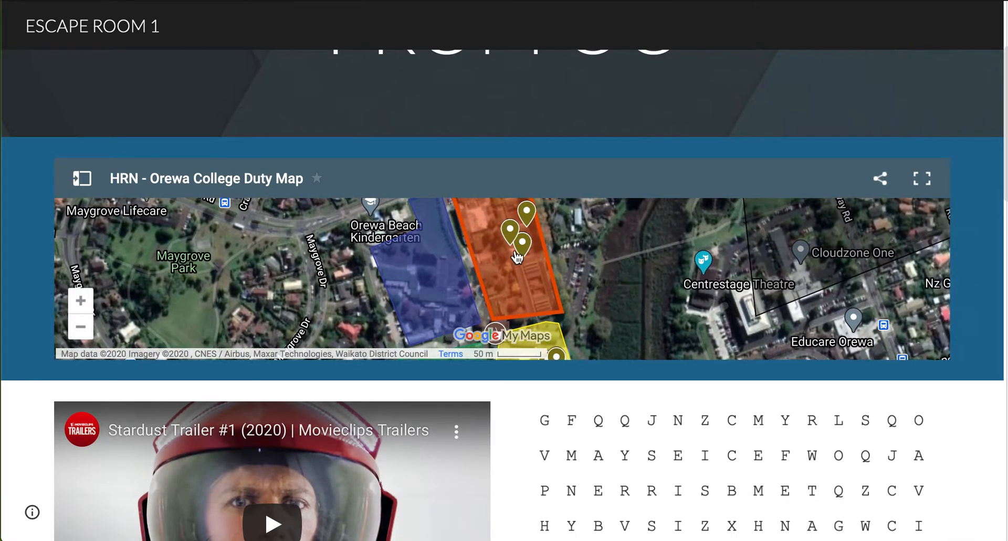
# - Open the full-screen map from a marker in the orange zone and return to the escape room page
pyautogui.click(517, 251)
pyautogui.click(707, 283)
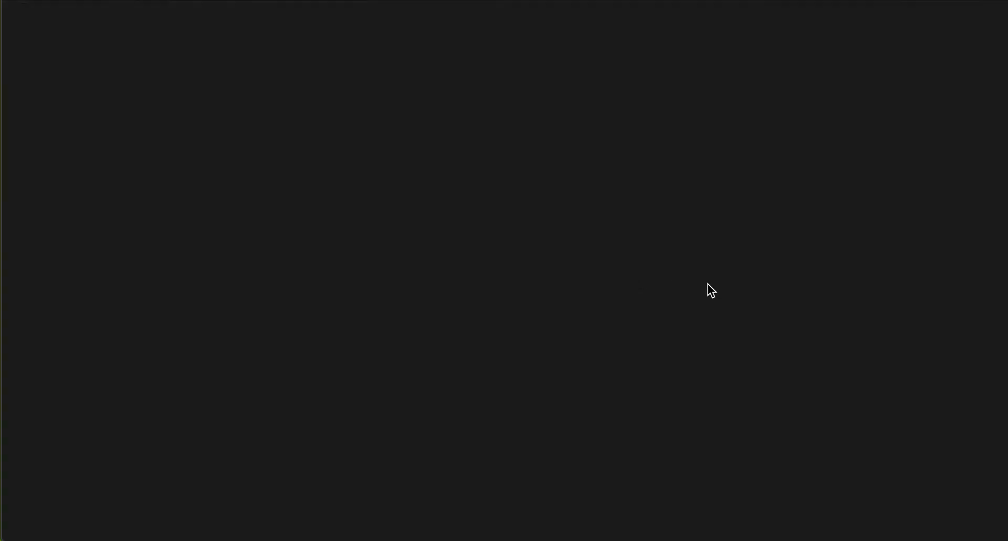
pyautogui.press('super+w')
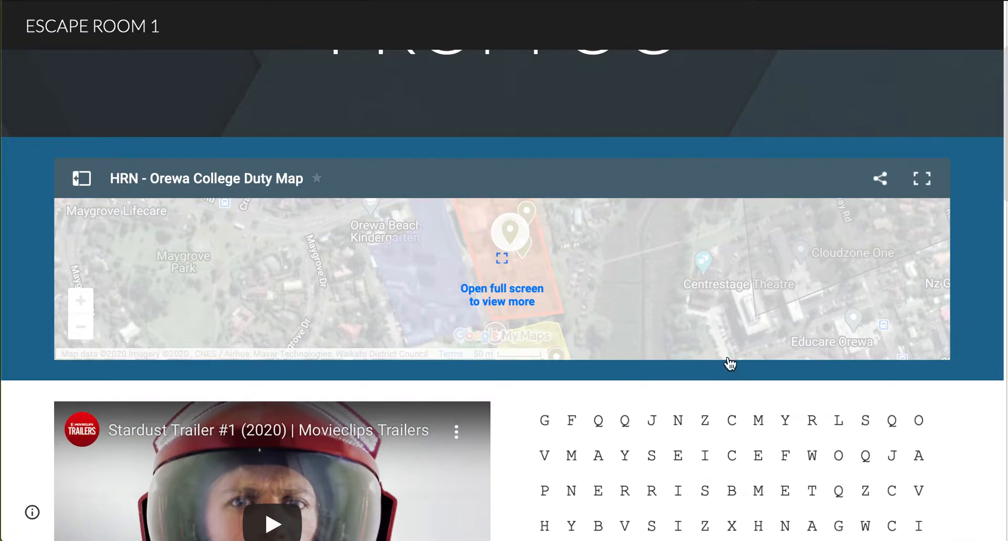
# - Try out the number-order puzzle by starting it, choosing 2, 4, 3, 5 and 1, and restarting it
pyautogui.scroll(-5, 883, 372)
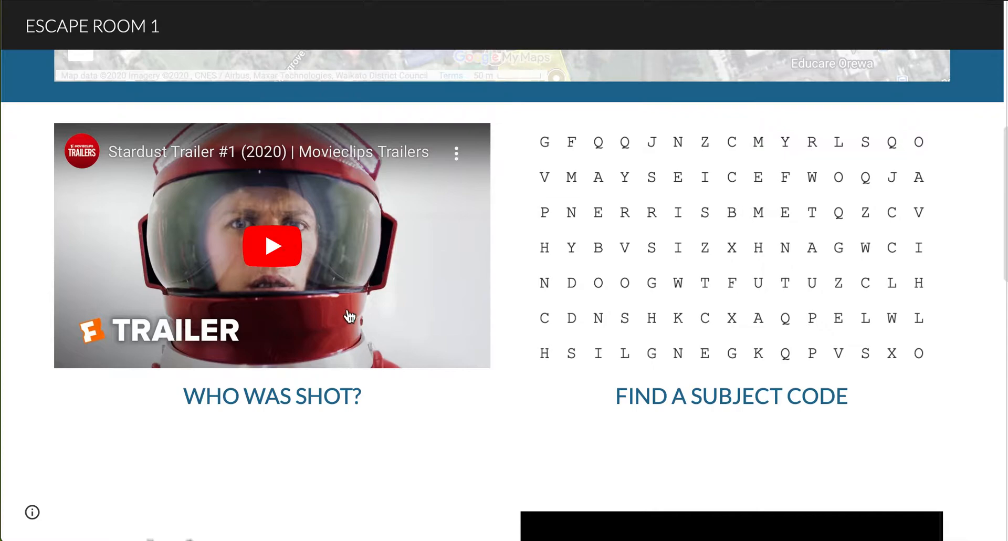
pyautogui.scroll(-5, 368, 352)
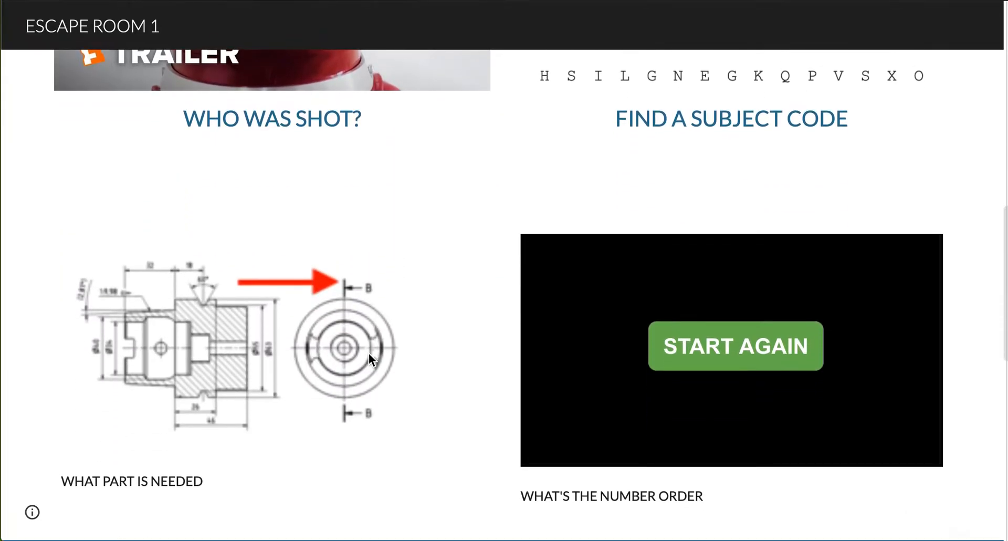
pyautogui.scroll(-2, 368, 352)
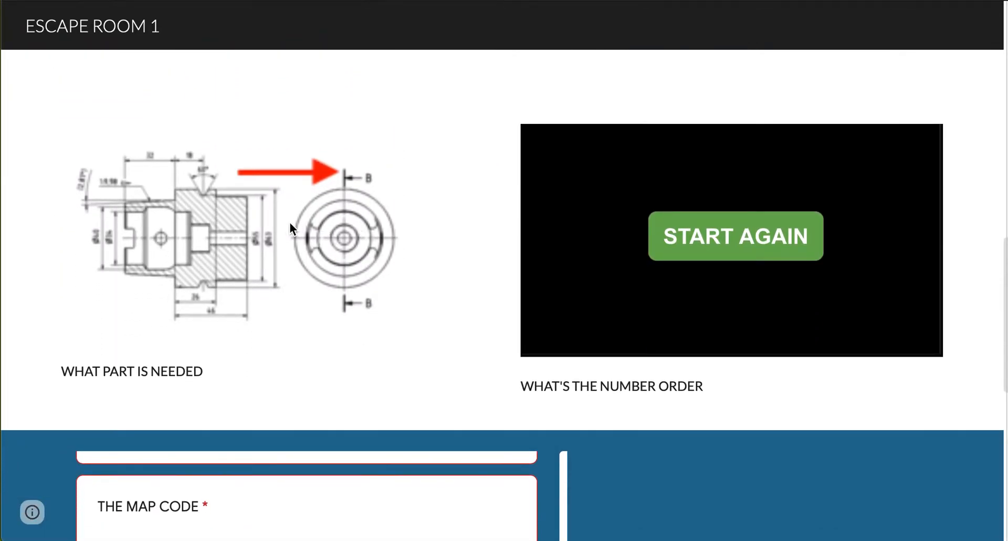
pyautogui.click(746, 237)
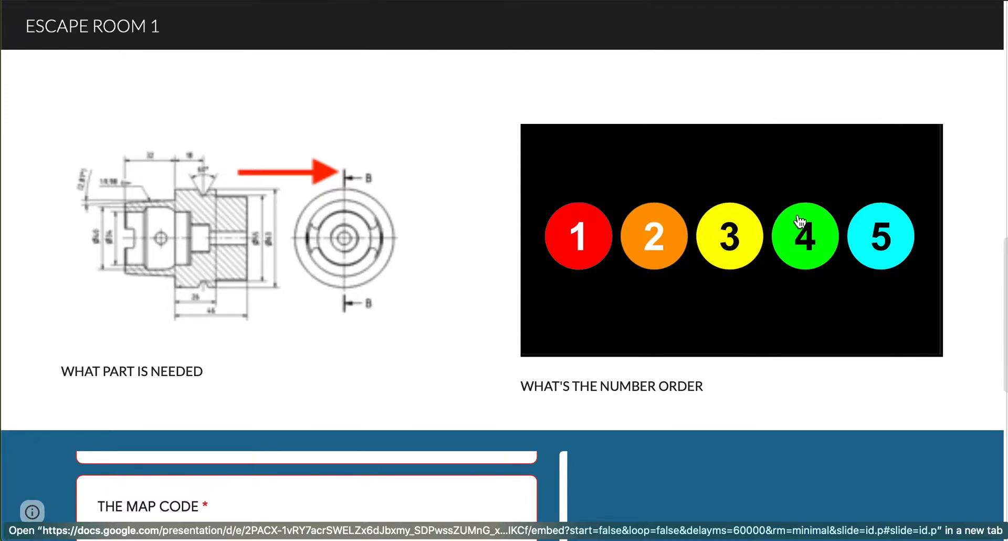
pyautogui.click(656, 234)
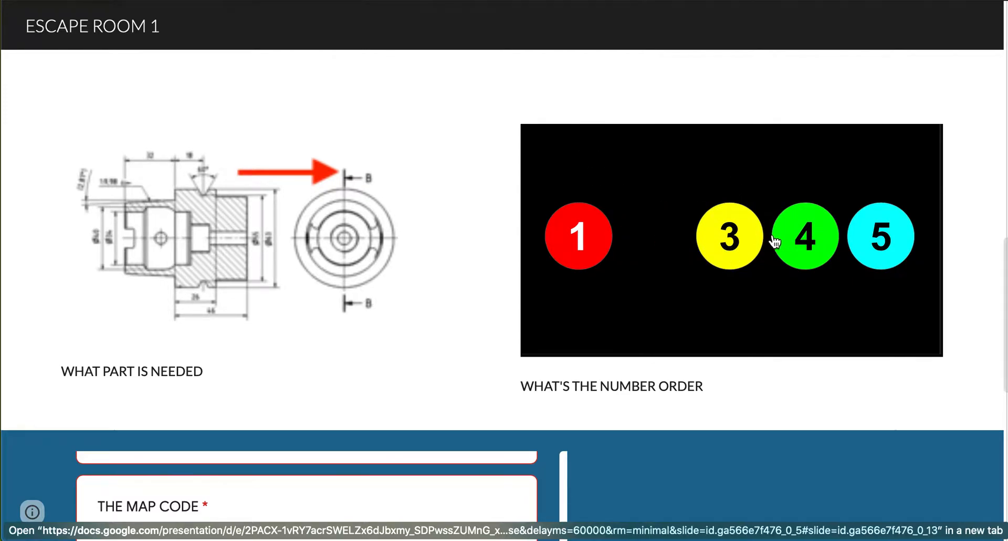
pyautogui.click(803, 248)
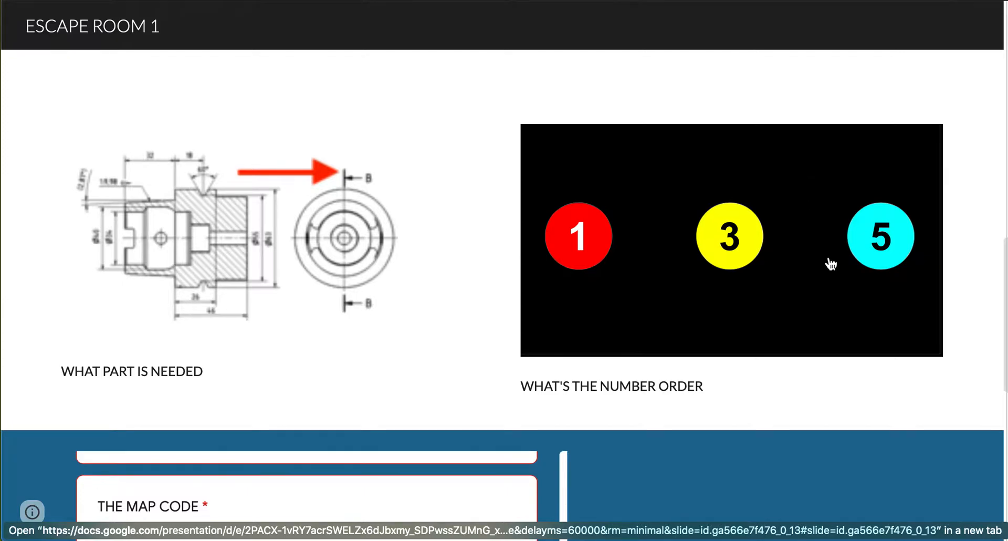
pyautogui.click(757, 215)
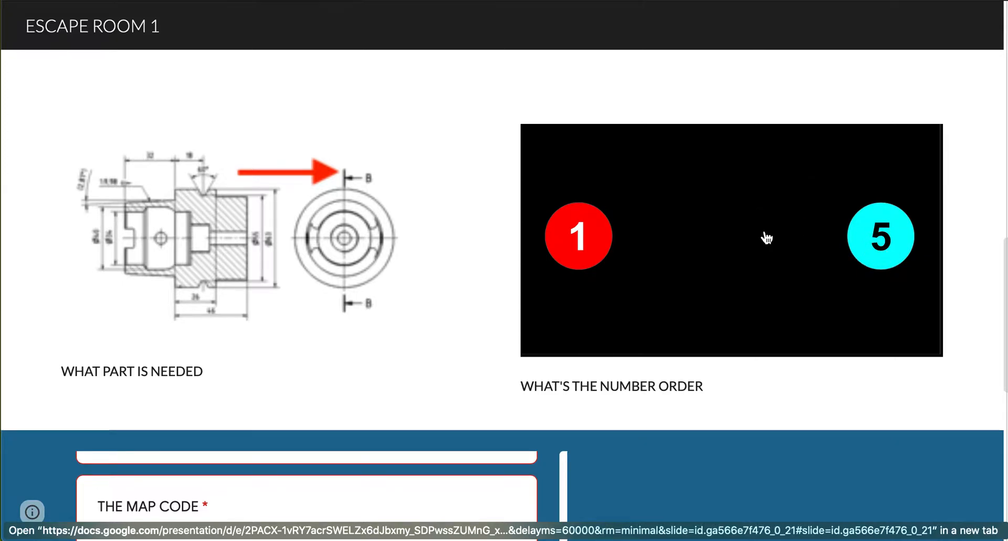
pyautogui.click(877, 248)
pyautogui.click(603, 234)
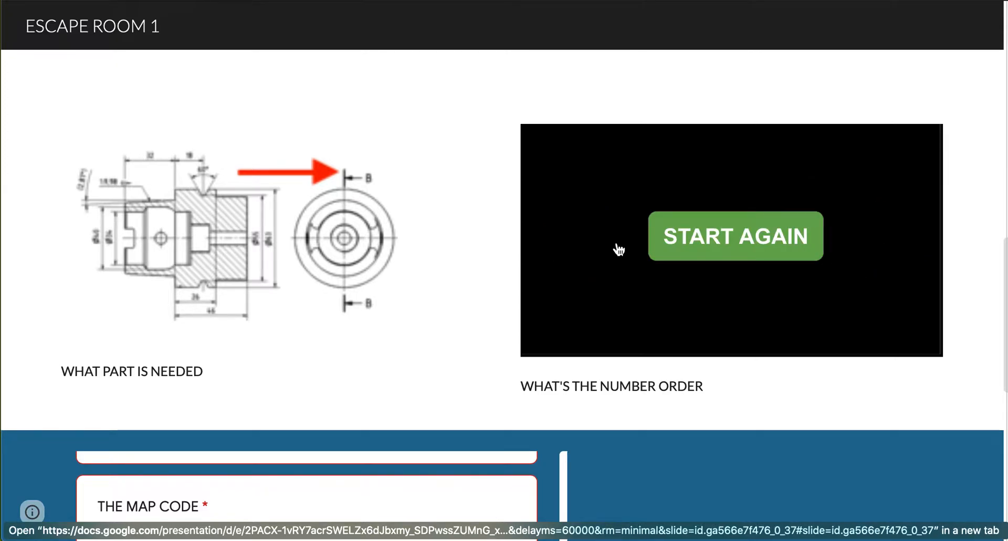
pyautogui.click(684, 234)
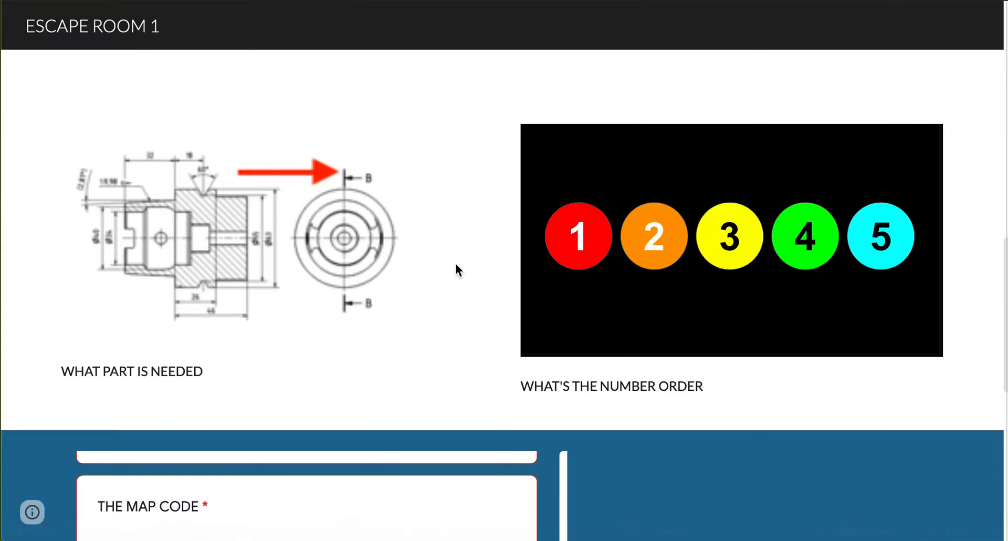
# - Review the escape room page from its title and map down to the code fields of the ENTER THE ESCAPE CODES form
pyautogui.scroll(10, 455, 263)
pyautogui.scroll(6, 339, 317)
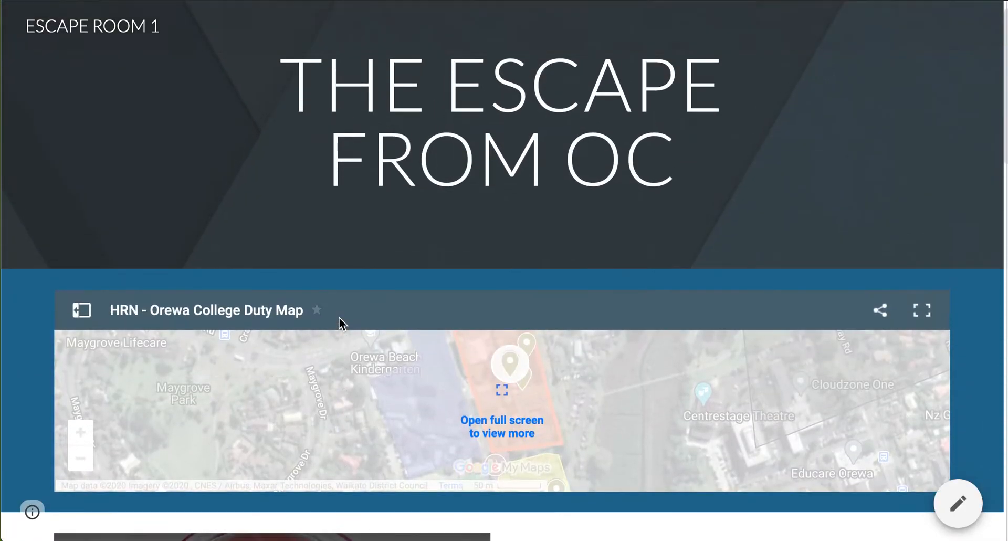
pyautogui.scroll(-5, 893, 406)
pyautogui.scroll(-15, 892, 400)
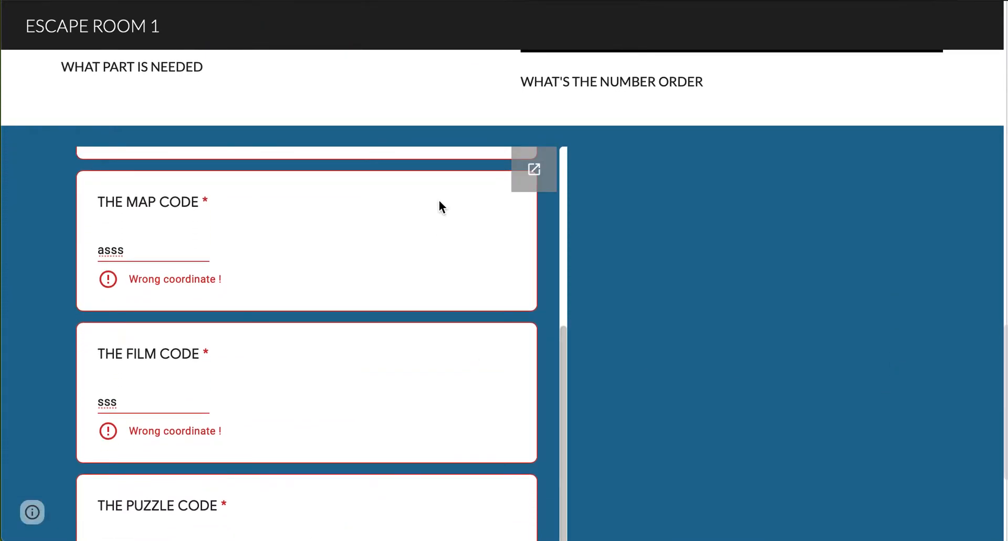
pyautogui.scroll(7, 439, 204)
pyautogui.scroll(-5, 525, 189)
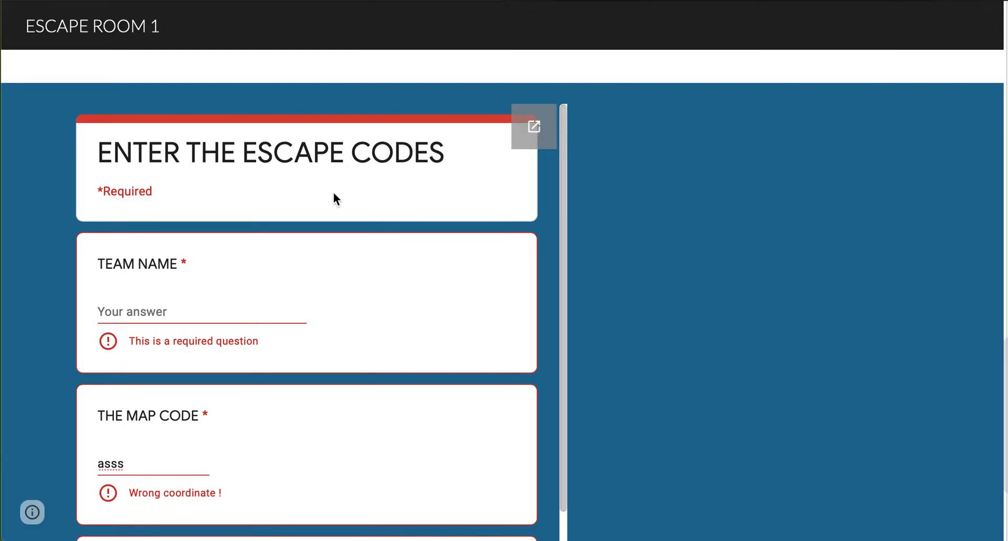
pyautogui.scroll(-1, 333, 193)
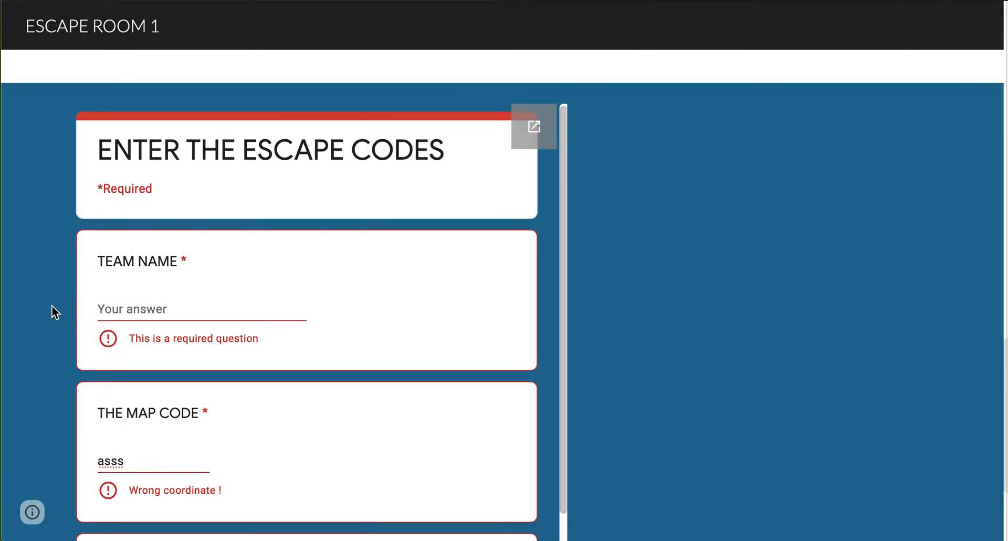
pyautogui.scroll(-3, 52, 306)
pyautogui.scroll(3, 52, 305)
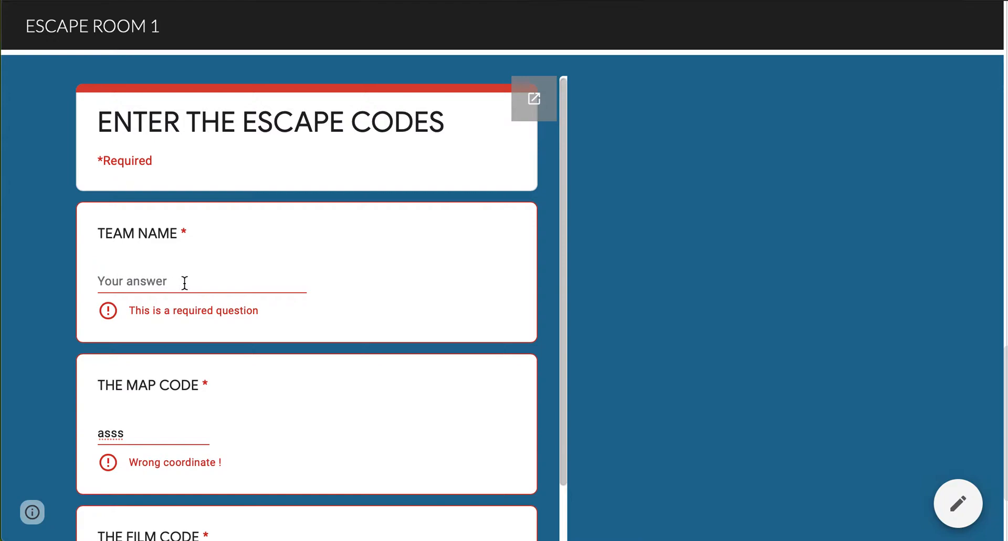
pyautogui.scroll(-4, 70, 372)
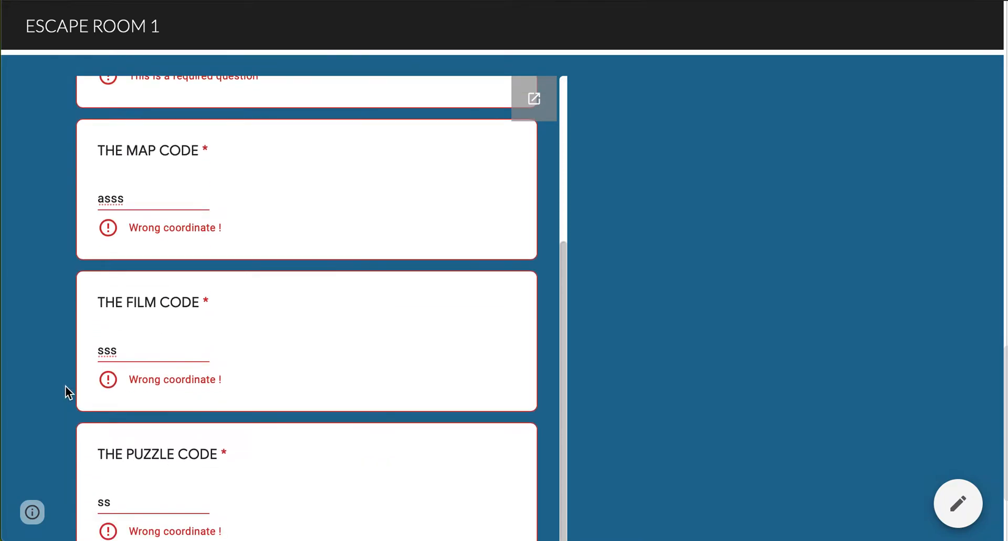
# - Clear the answers for THE MAP CODE and THE FILM CODE in the escape codes form
pyautogui.moveTo(167, 196); pyautogui.dragTo(65, 197)
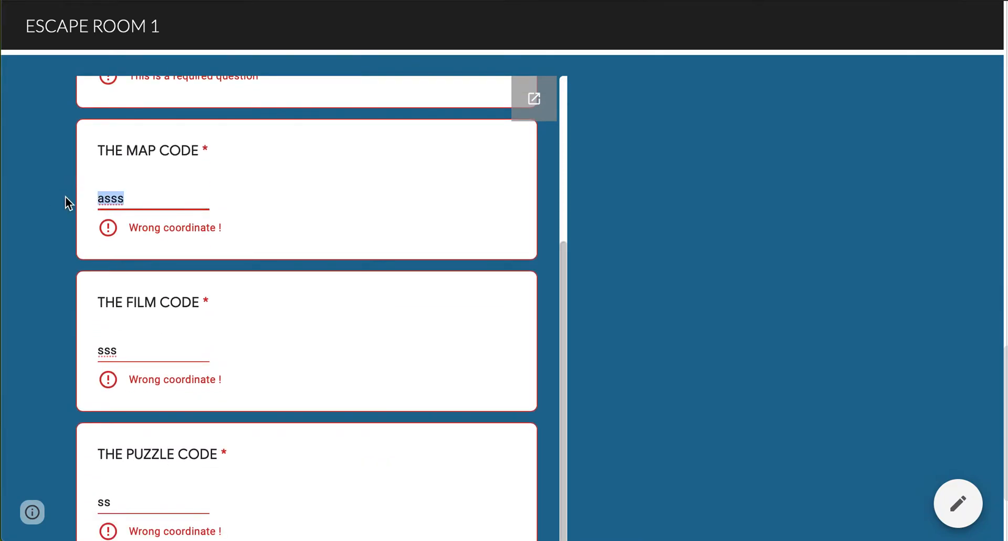
pyautogui.press('BackSpace')
pyautogui.click(168, 349)
pyautogui.doubleClick(169, 348)
pyautogui.write('s')
pyautogui.press('BackSpace')
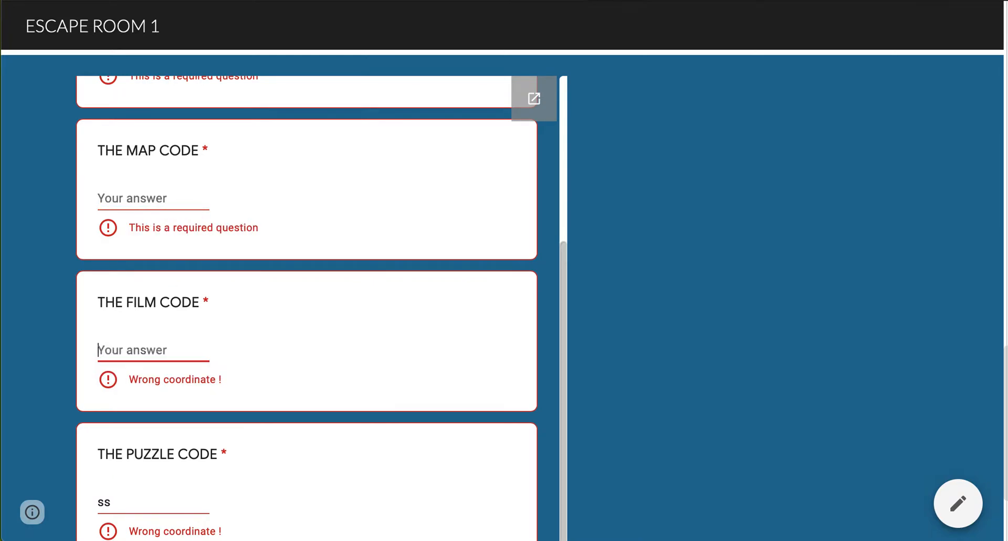
pyautogui.scroll(-3, 307, 315)
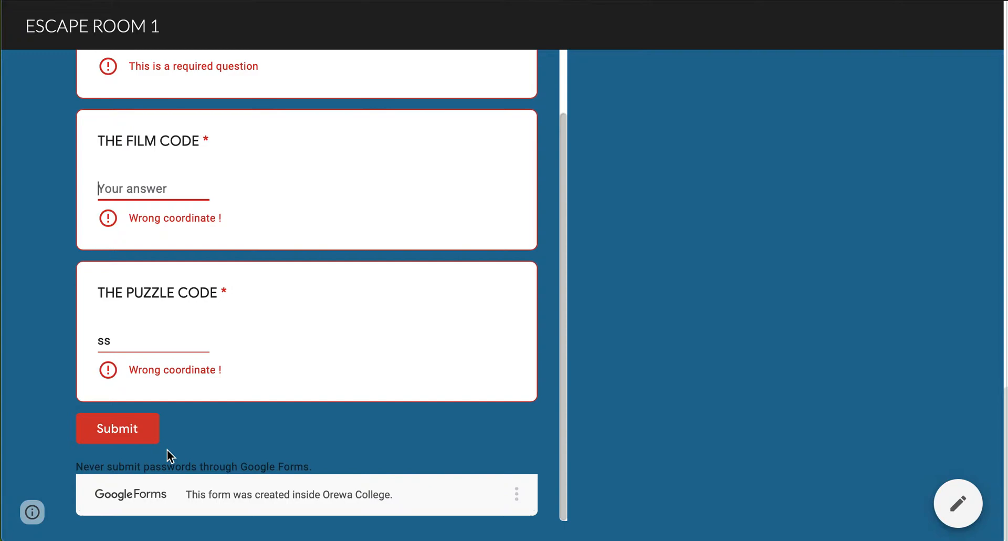
# - Switch to Google Drive and create a new Google Sites site
pyautogui.click(530, 257)
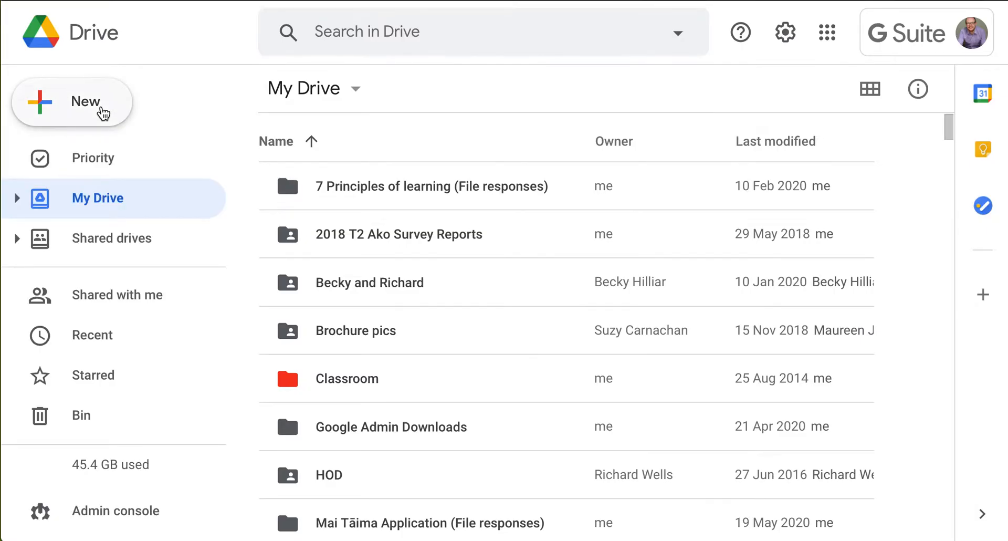
pyautogui.click(102, 108)
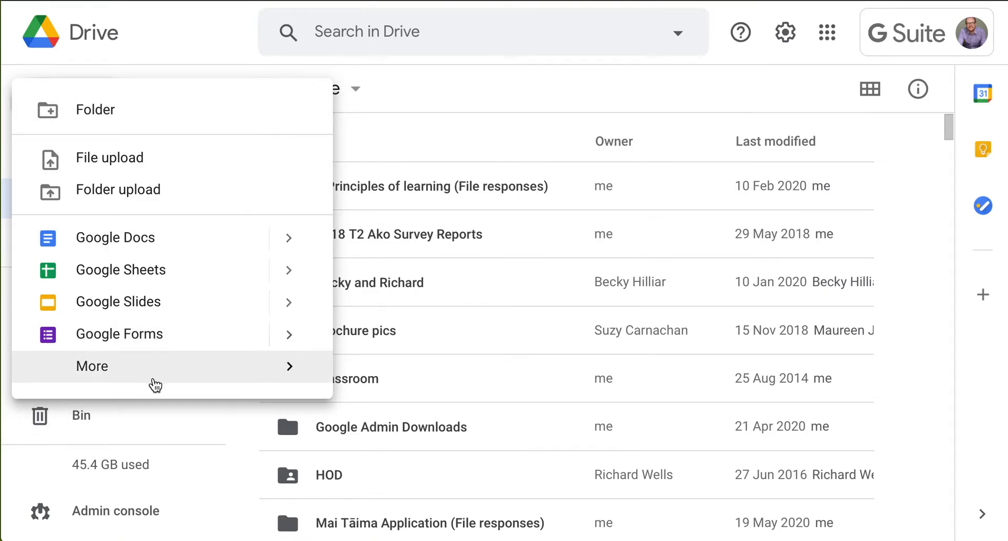
pyautogui.moveTo(155, 383)
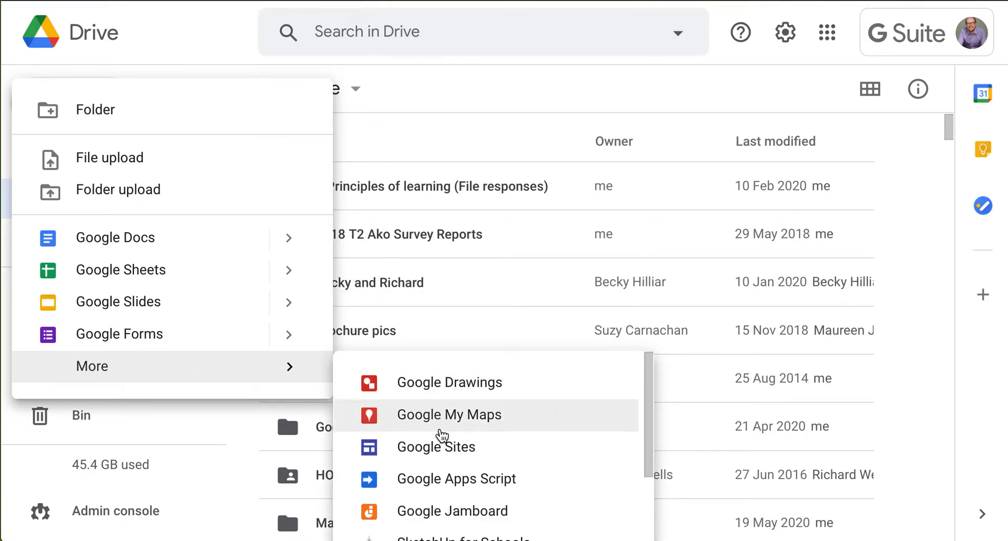
pyautogui.click(465, 450)
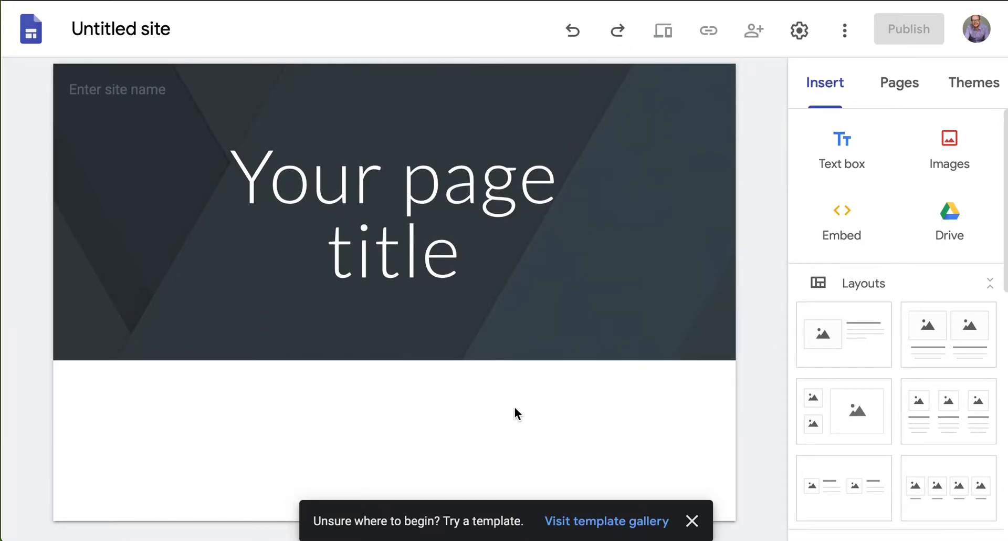
# - Insert the layout with one image beside a heading and text, and check the content options of its image placeholder
pyautogui.click(835, 343)
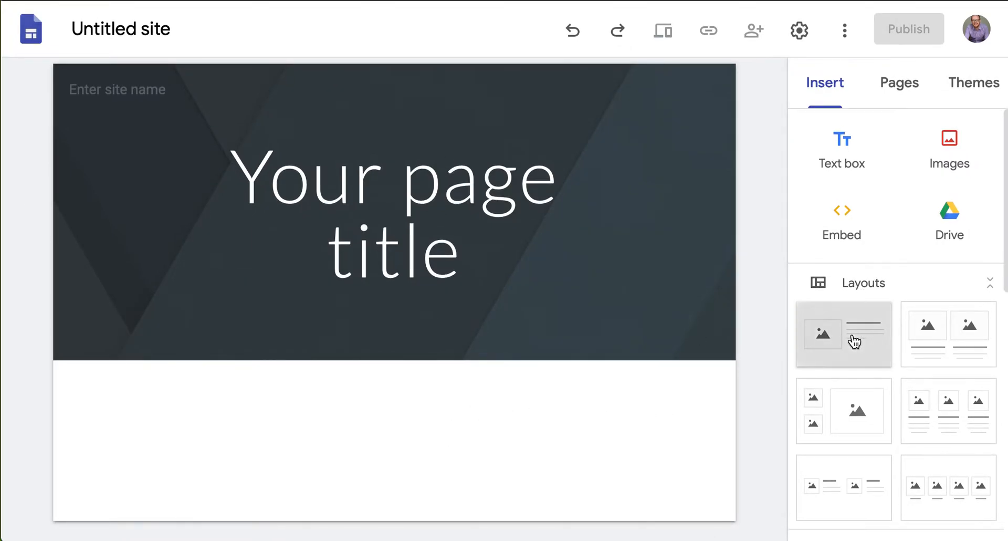
pyautogui.click(218, 275)
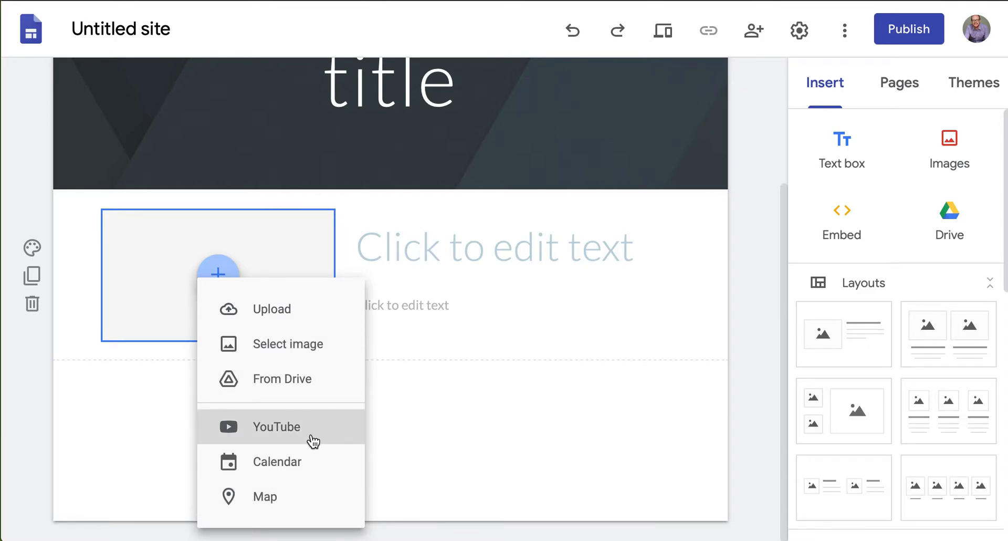
pyautogui.click(423, 419)
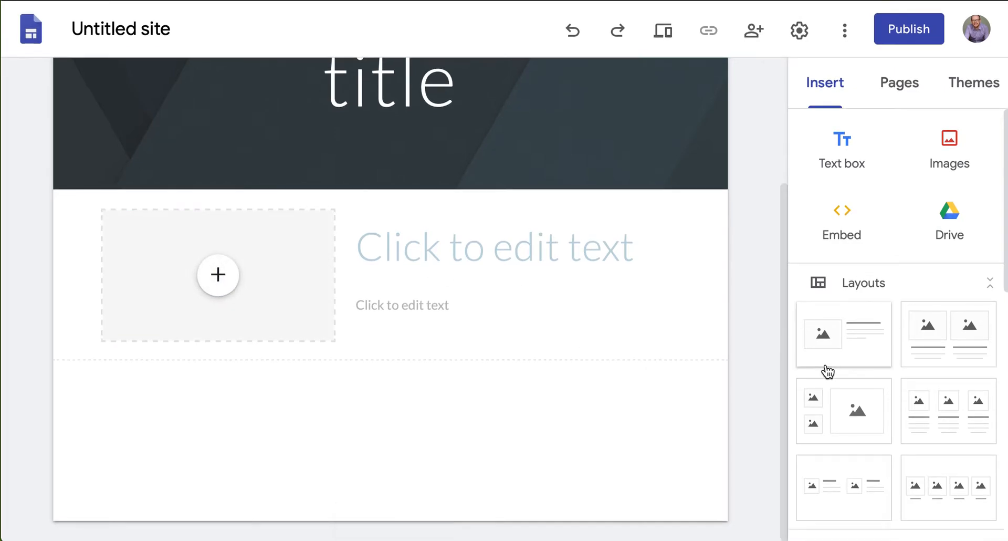
# - Look through the insertable content, preview choosing the escape codes form from the Forms list, and close the list without inserting it
pyautogui.scroll(-1, 892, 409)
pyautogui.scroll(-8, 891, 402)
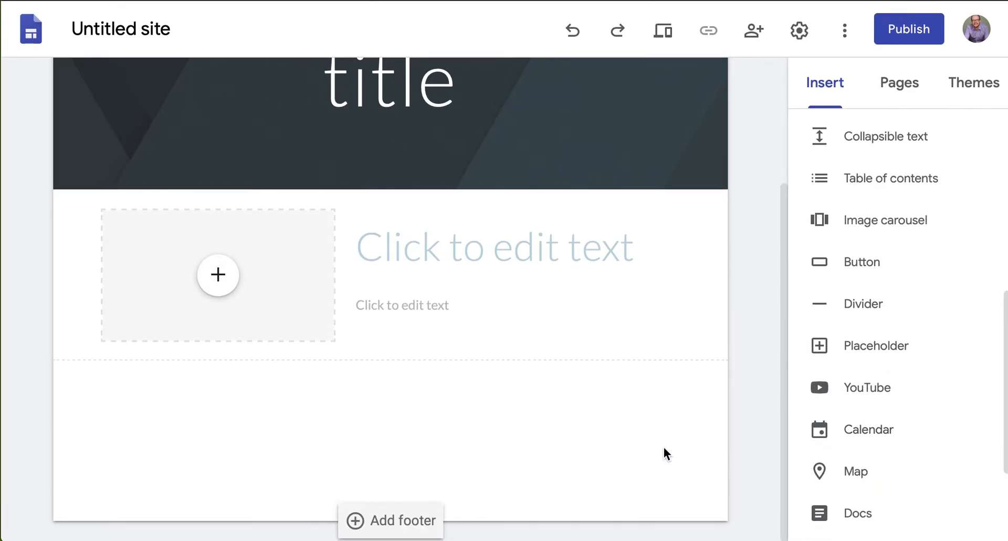
pyautogui.scroll(-3, 805, 389)
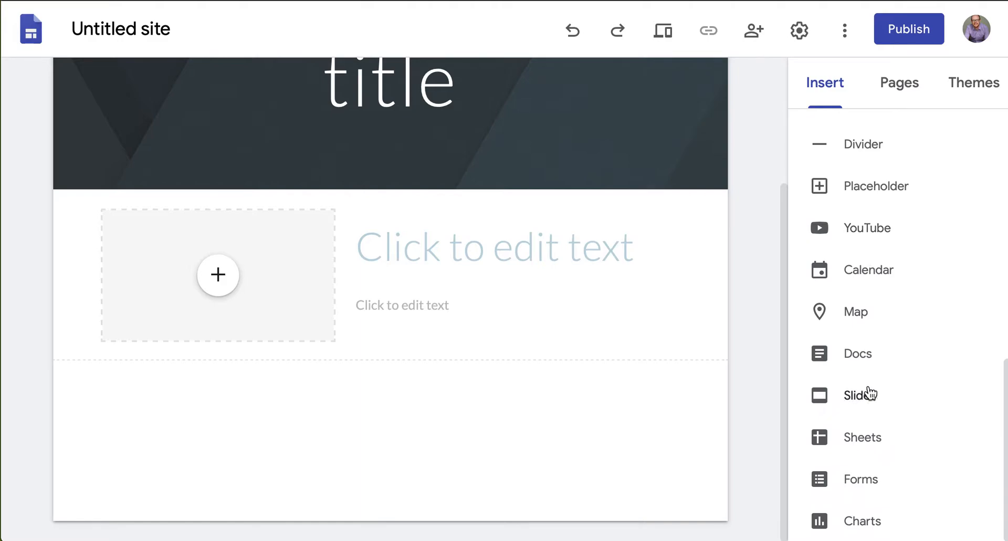
pyautogui.click(864, 480)
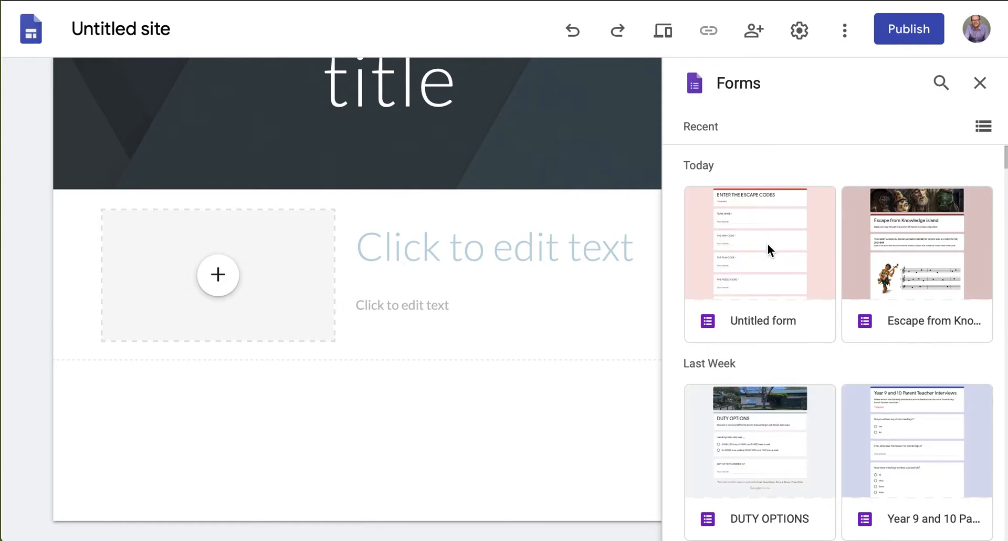
pyautogui.click(768, 244)
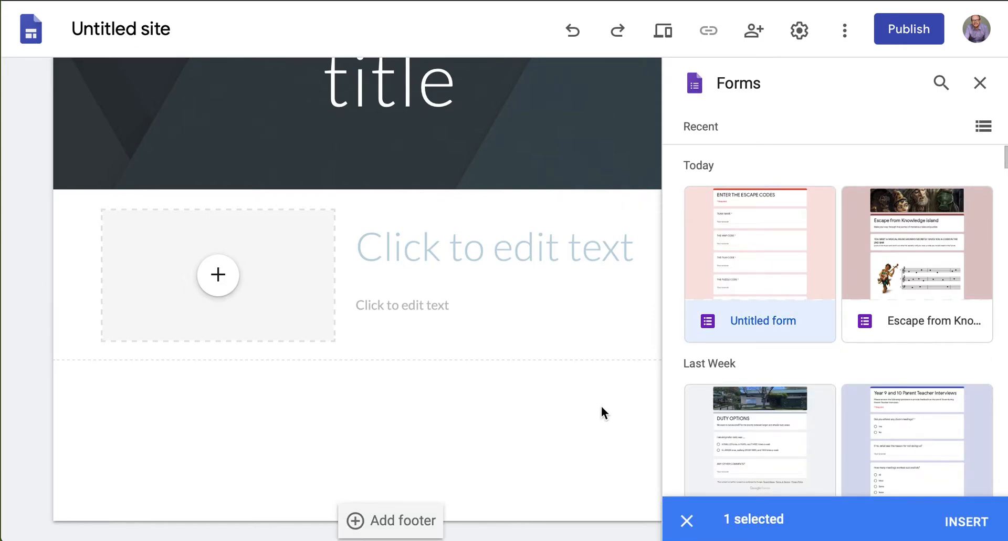
pyautogui.click(980, 82)
pyautogui.scroll(3, 565, 426)
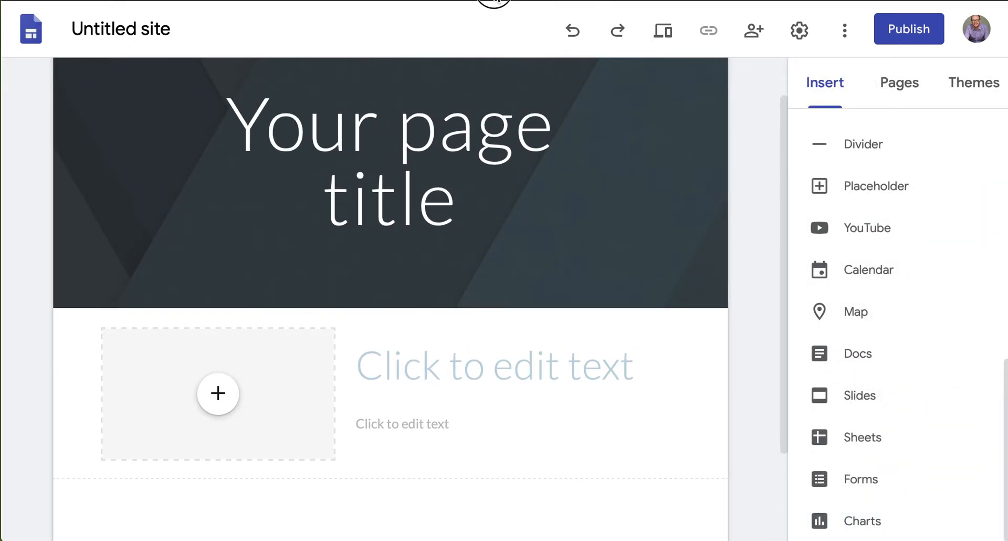
# - Switch to Google Drive and create a new Google My Maps map
pyautogui.click(495, 0)
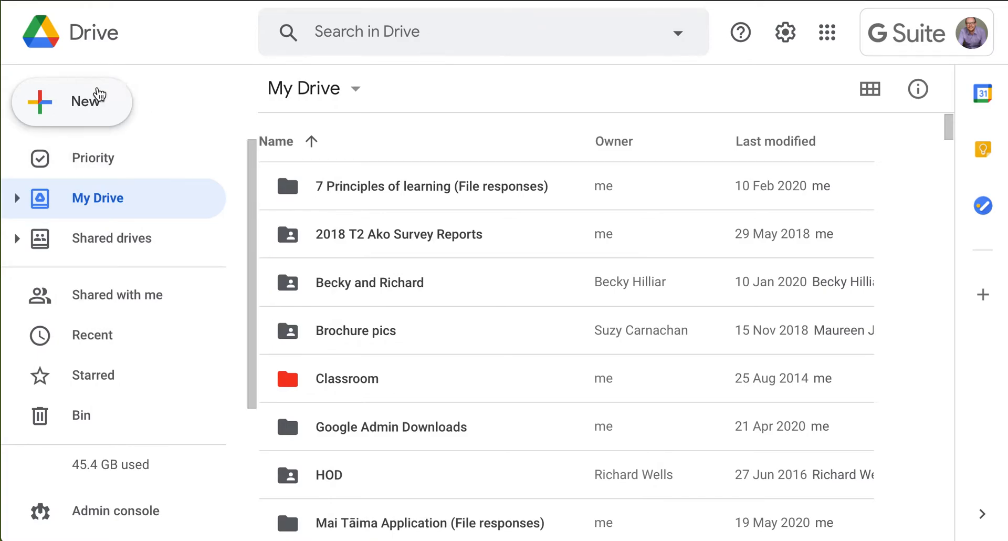
pyautogui.click(96, 94)
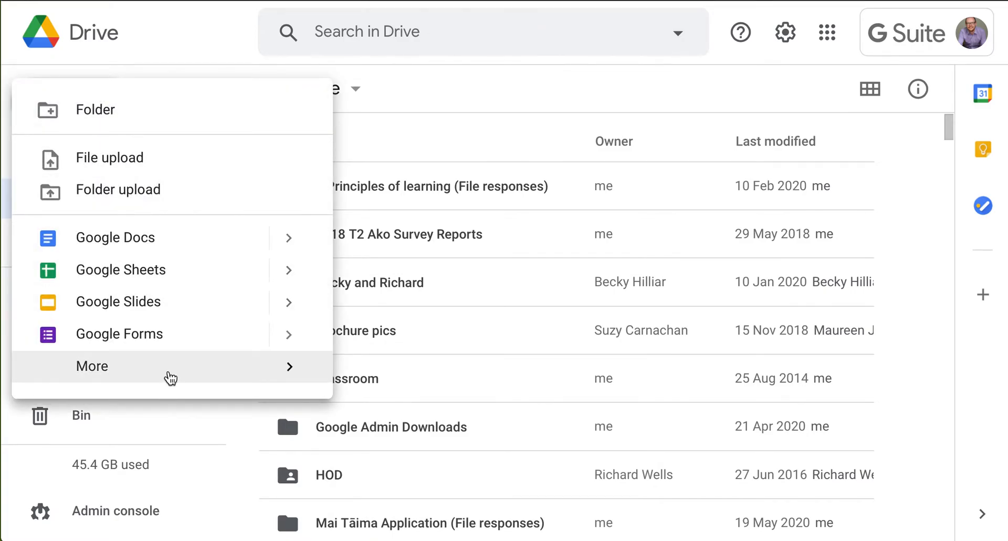
pyautogui.moveTo(171, 376)
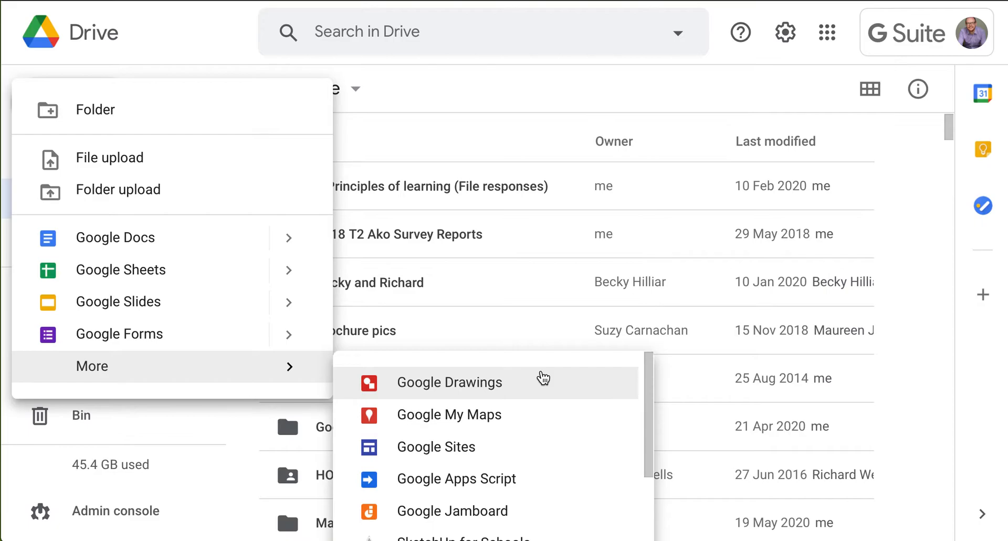
pyautogui.click(496, 420)
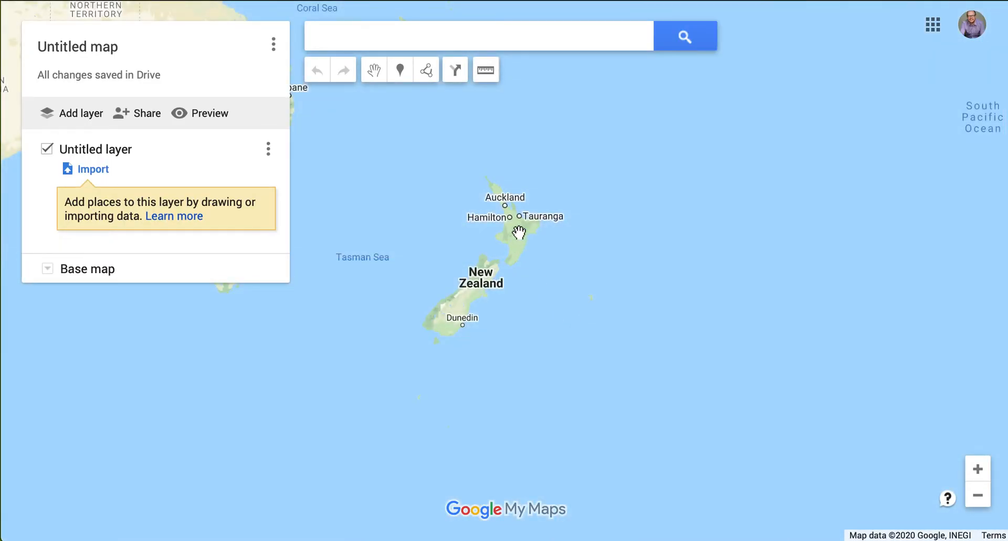
# - Draw a closed six-sided shape on the Auckland map around Remuera, from Greenlane across to St Johns and down to Penrose
pyautogui.scroll(2, 519, 234)
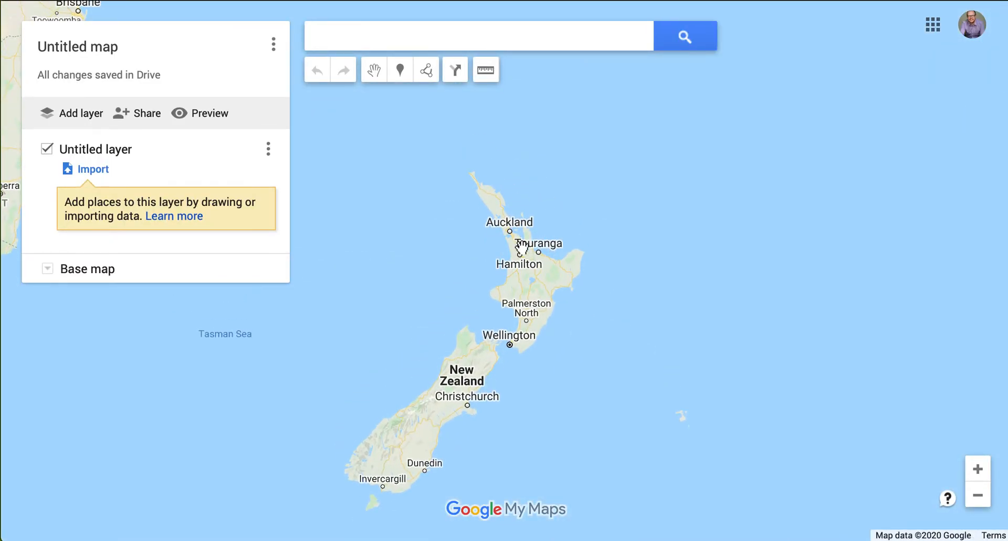
pyautogui.scroll(3, 514, 241)
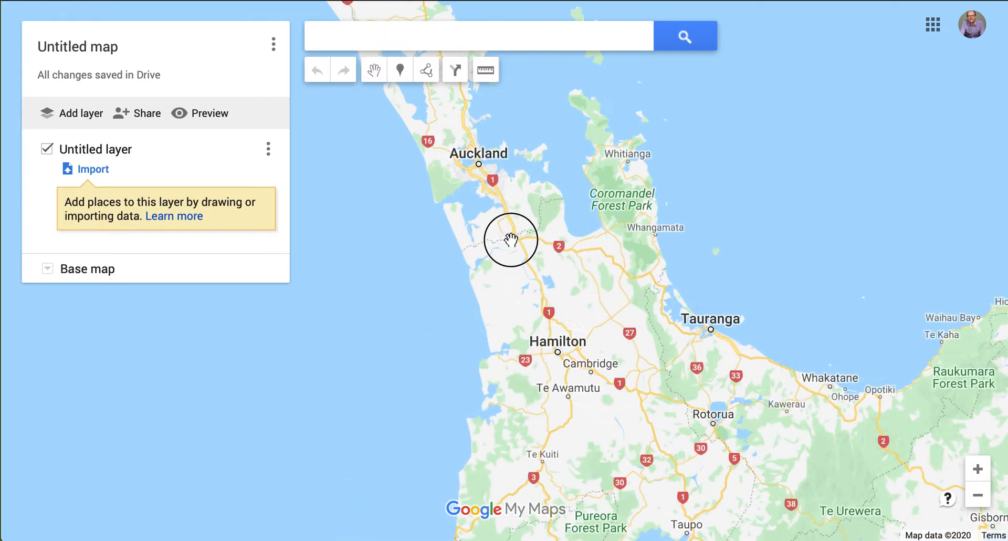
pyautogui.scroll(3, 511, 240)
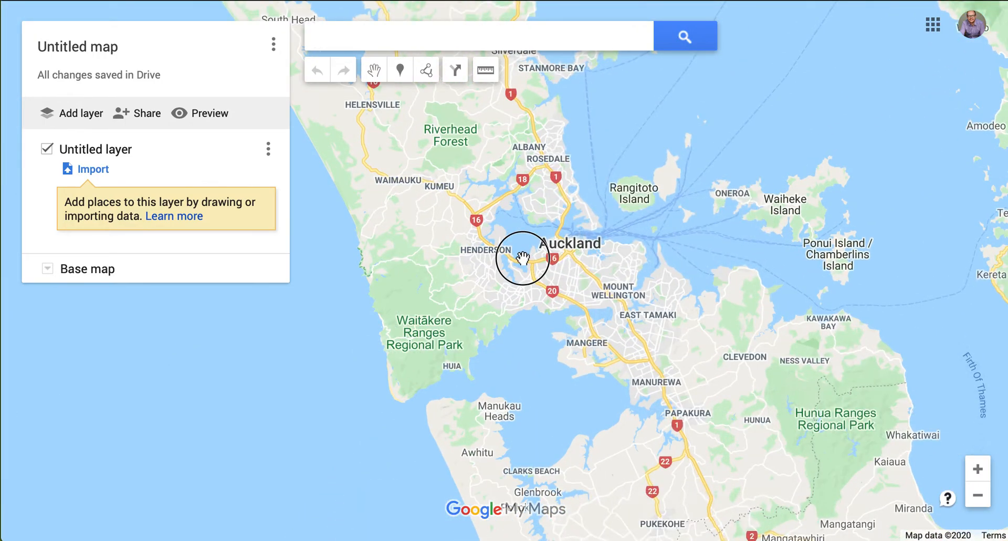
pyautogui.scroll(2, 493, 276)
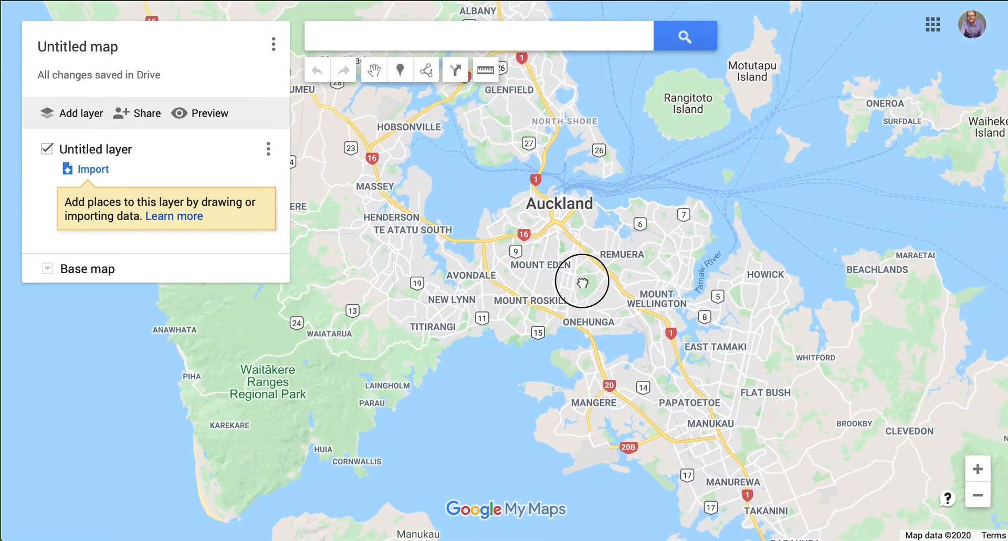
pyautogui.scroll(2, 612, 264)
pyautogui.moveTo(580, 273); pyautogui.dragTo(653, 305)
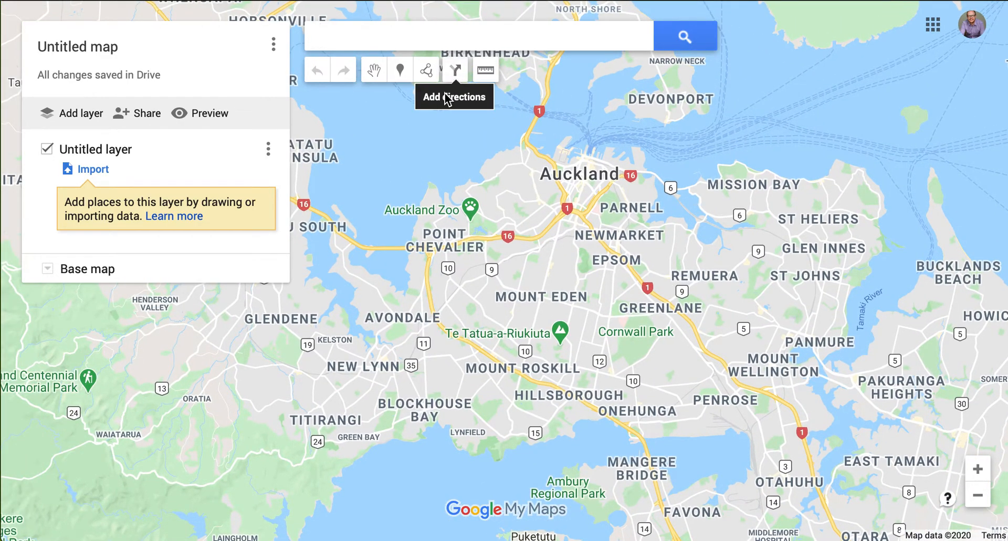
pyautogui.click(426, 72)
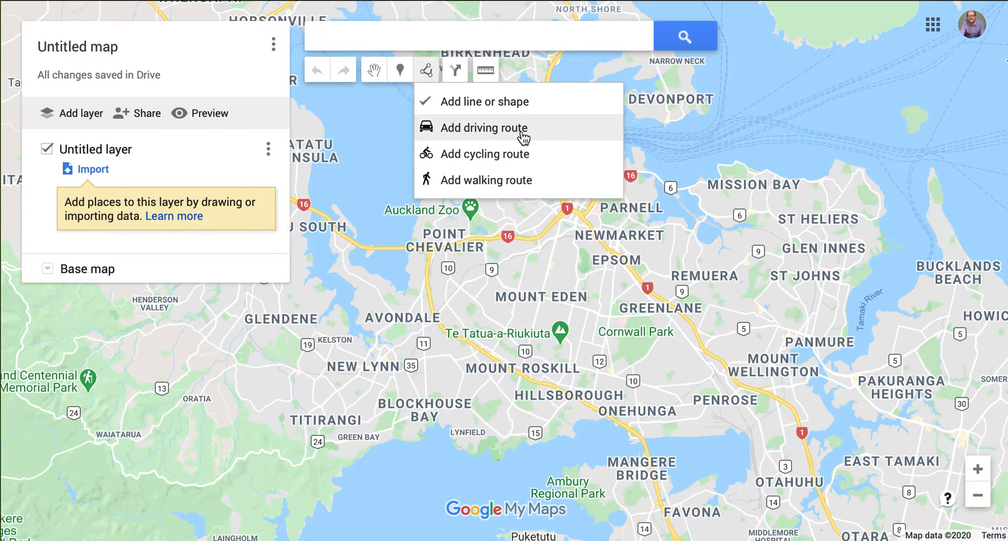
pyautogui.click(492, 111)
pyautogui.click(660, 295)
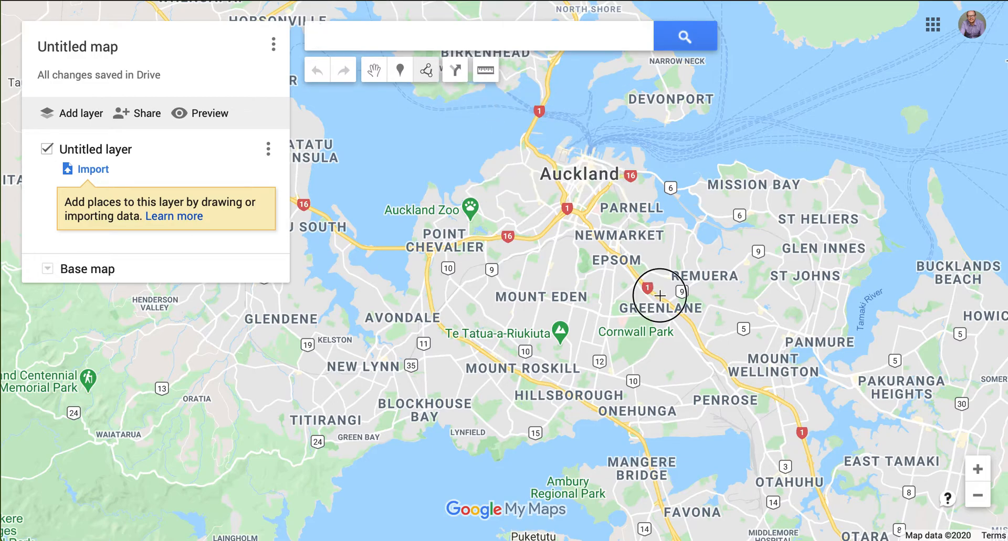
pyautogui.click(695, 220)
pyautogui.click(780, 233)
pyautogui.click(789, 349)
pyautogui.click(699, 395)
pyautogui.click(659, 338)
pyautogui.click(659, 295)
# - Give the polygon the description "Danger ZOne", keeping its default name, and save it
pyautogui.click(673, 237)
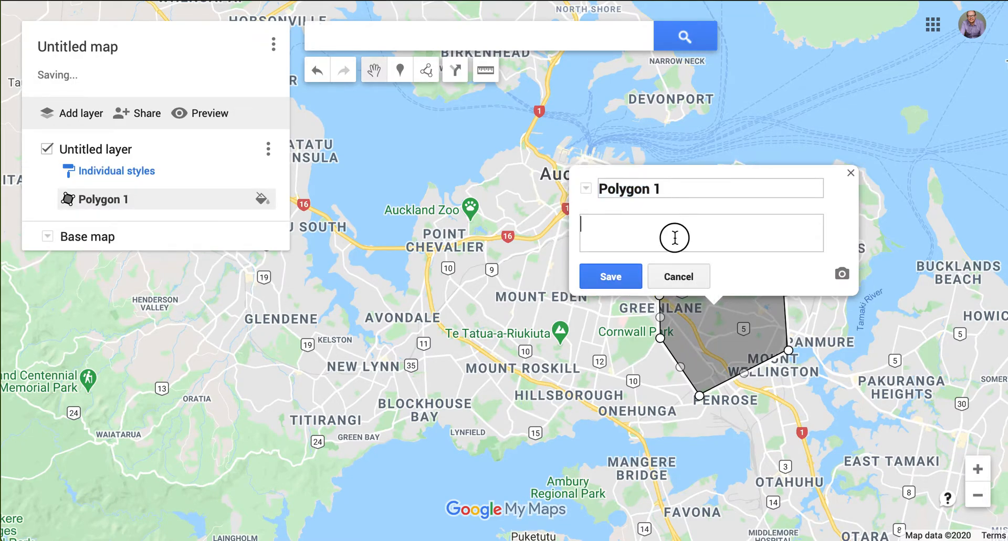
pyautogui.click(690, 185)
pyautogui.moveTo(709, 186); pyautogui.dragTo(526, 182)
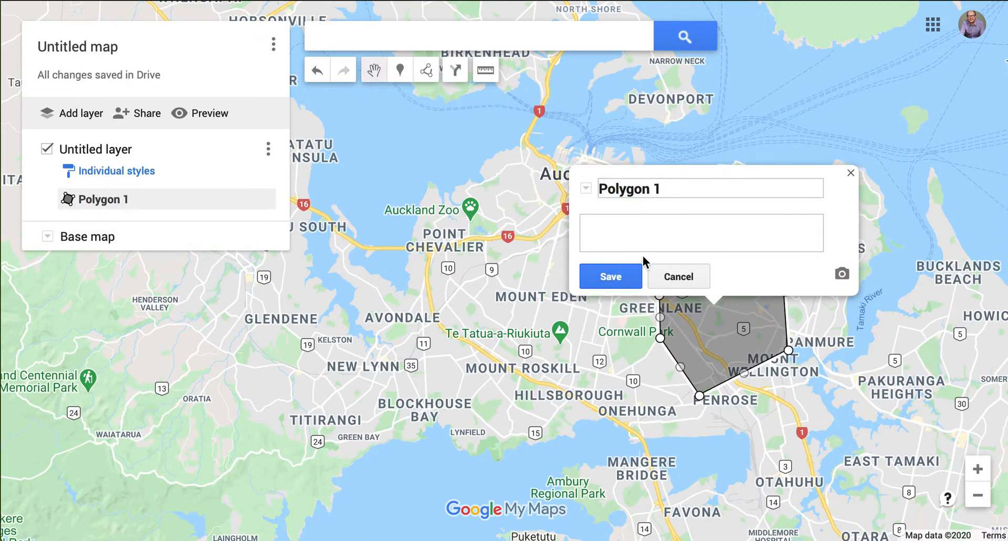
pyautogui.moveTo(680, 188); pyautogui.dragTo(573, 188)
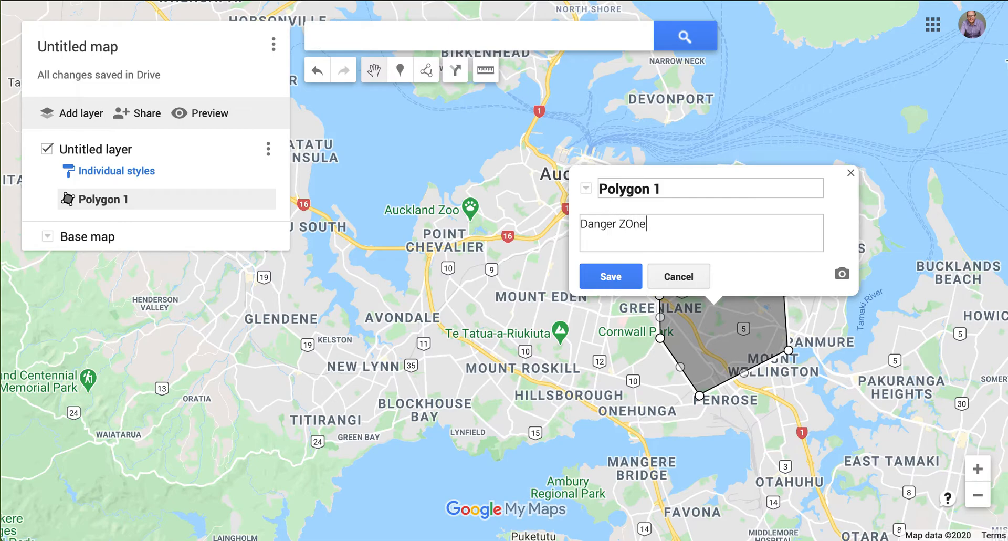
pyautogui.write('s')
pyautogui.click(609, 275)
pyautogui.click(501, 294)
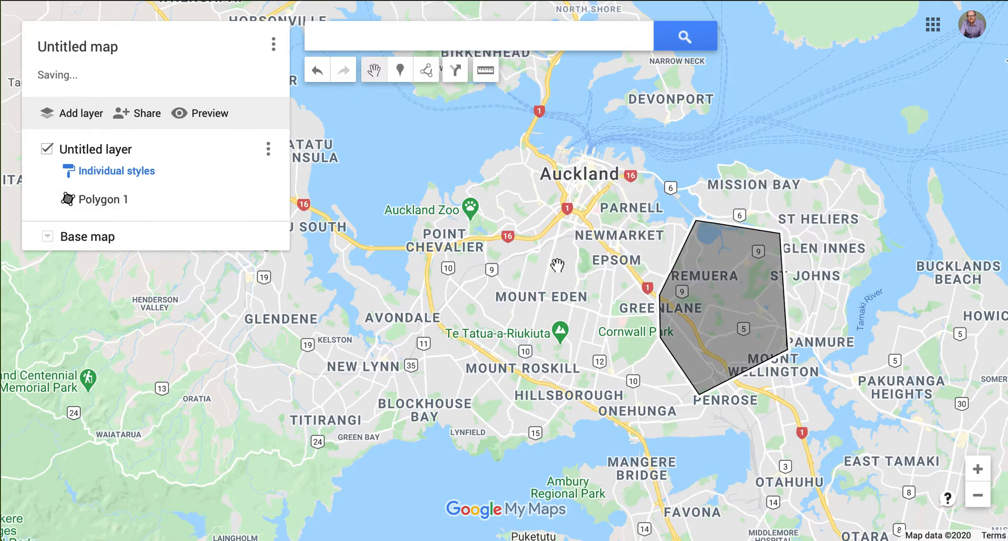
# - Place a marker between Point Chevalier and Newmarket, north of Mount Eden, leaving its description empty
pyautogui.click(400, 70)
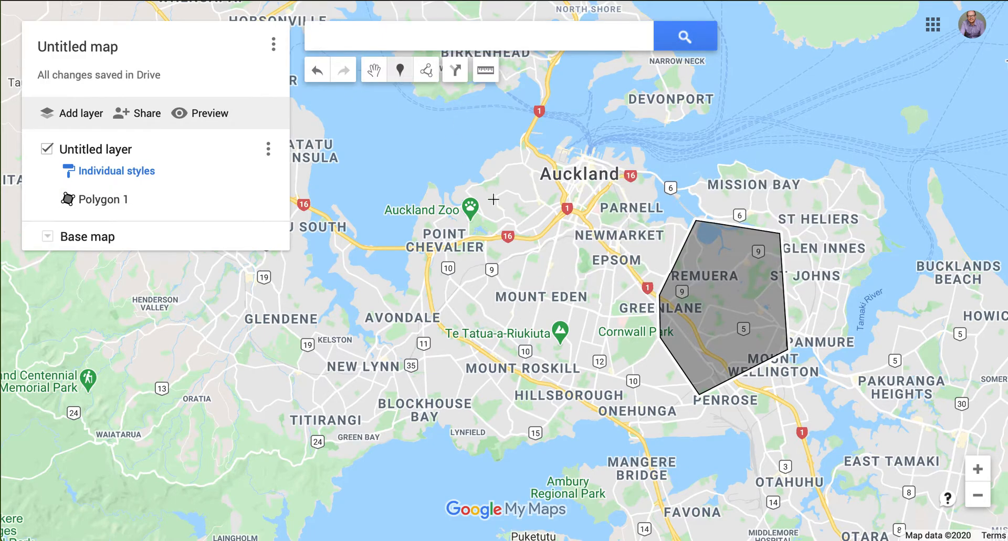
pyautogui.click(518, 258)
pyautogui.click(445, 160)
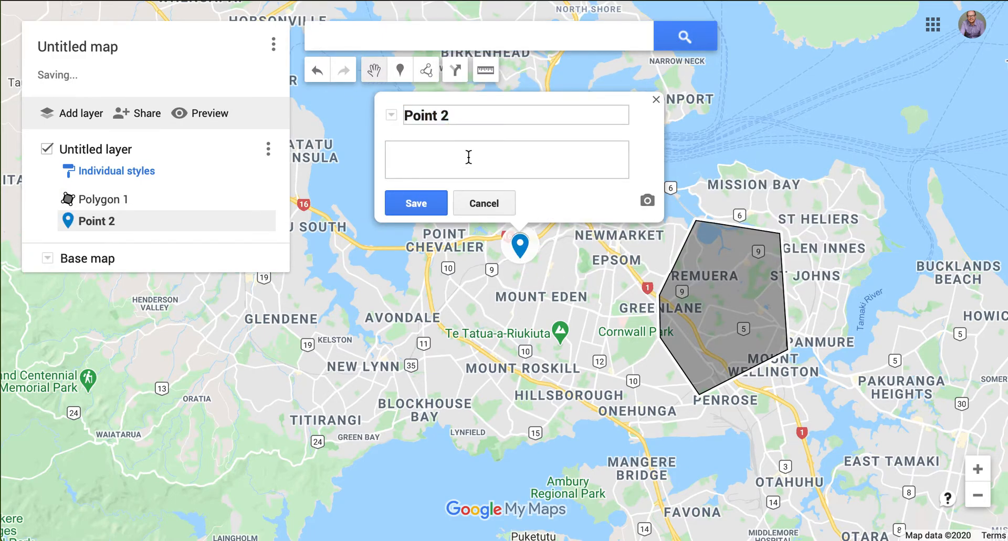
pyautogui.click(752, 341)
pyautogui.click(511, 296)
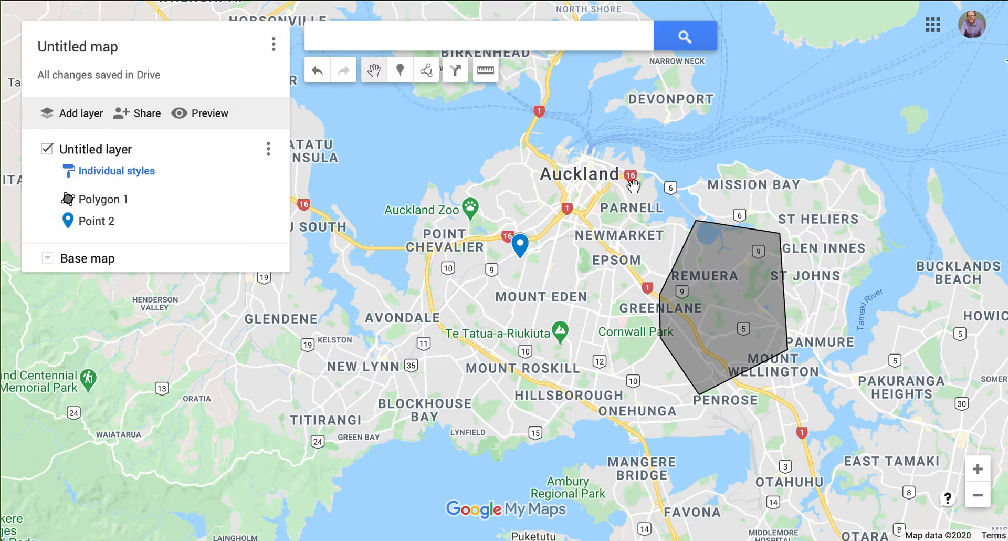
# - Rename the map as "Escape map" and save the title
pyautogui.click(116, 48)
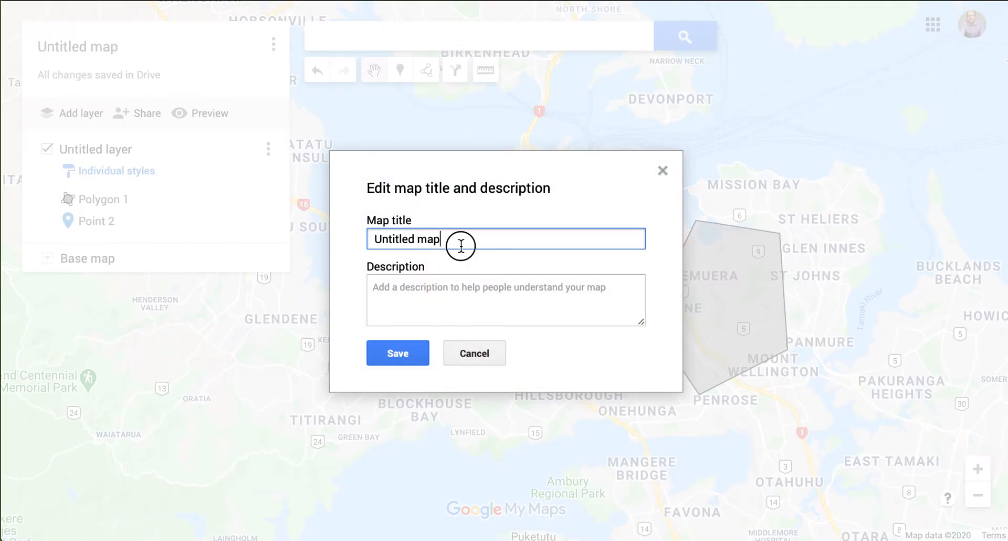
pyautogui.moveTo(456, 245); pyautogui.dragTo(323, 242)
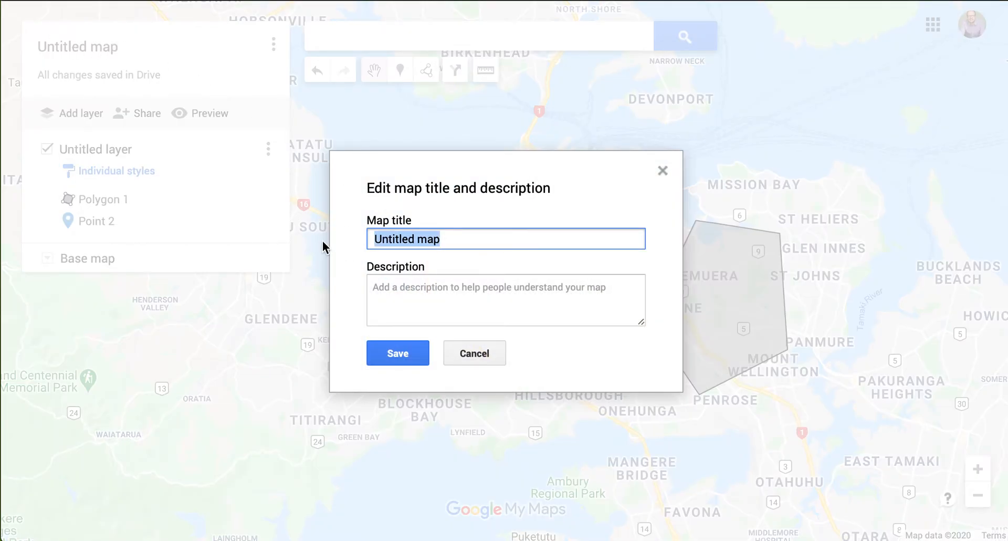
pyautogui.write('Escape')
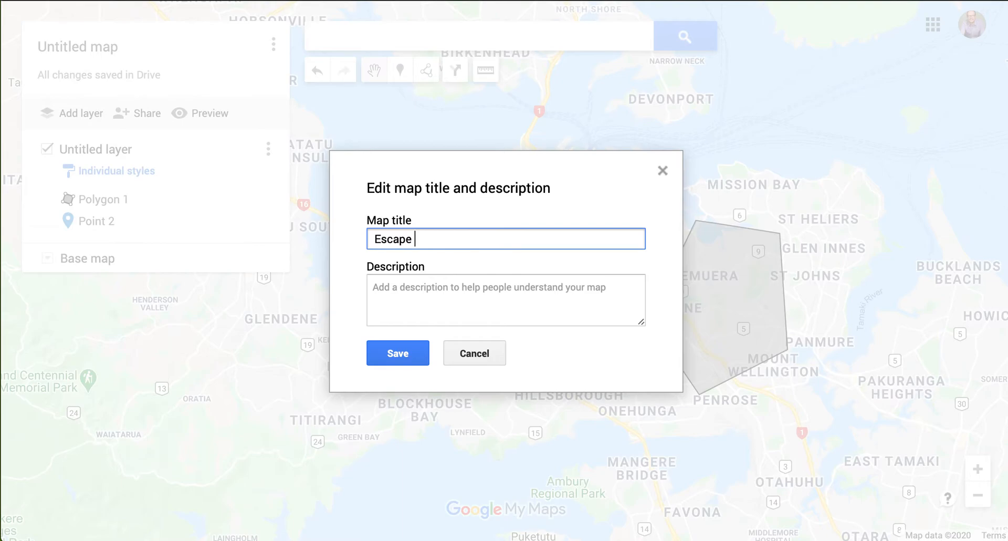
pyautogui.click(416, 357)
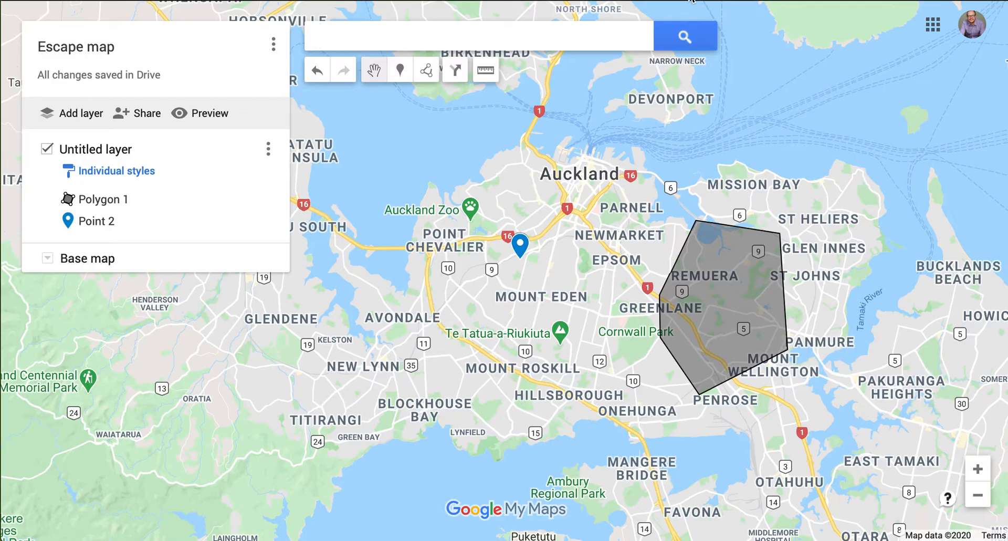
# - Switch to the published ESCAPE ROOM 1 page and review its embedded map
pyautogui.click(690, 1)
pyautogui.click(723, 2)
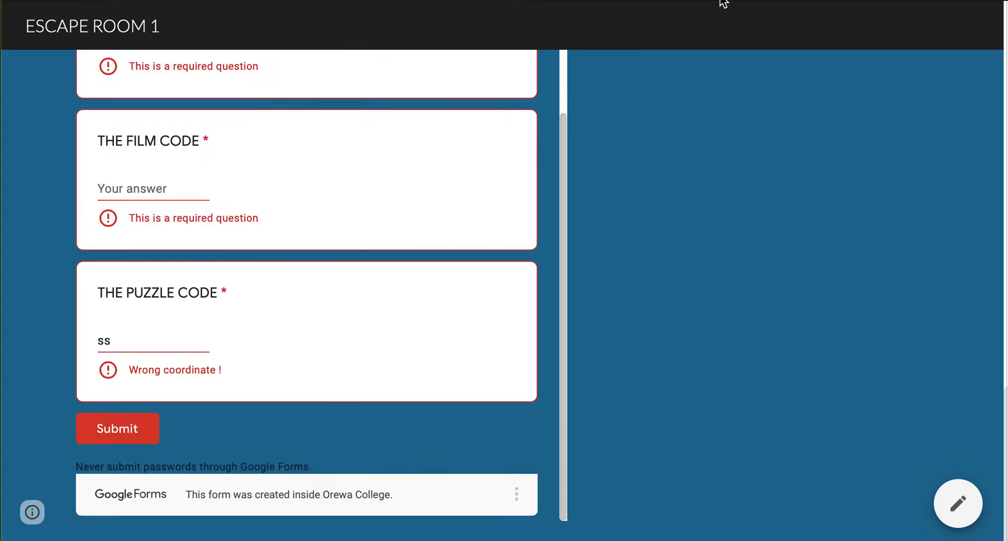
pyautogui.scroll(15, 524, 152)
pyautogui.scroll(-3, 524, 158)
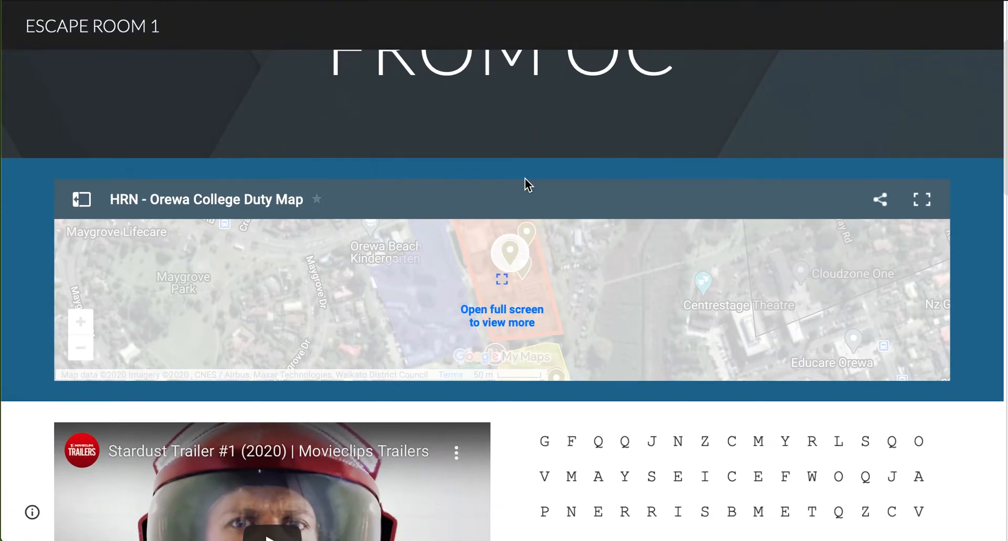
# - Return to the untitled site, browse My Maps for the image placeholder with location access allowed, and cancel without selecting a map
pyautogui.click(558, 1)
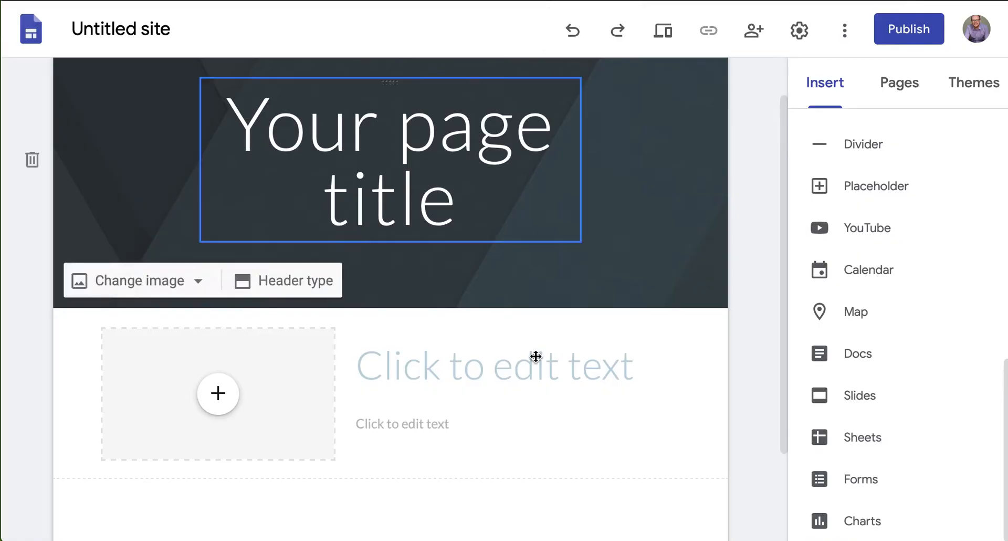
pyautogui.click(218, 392)
pyautogui.click(265, 495)
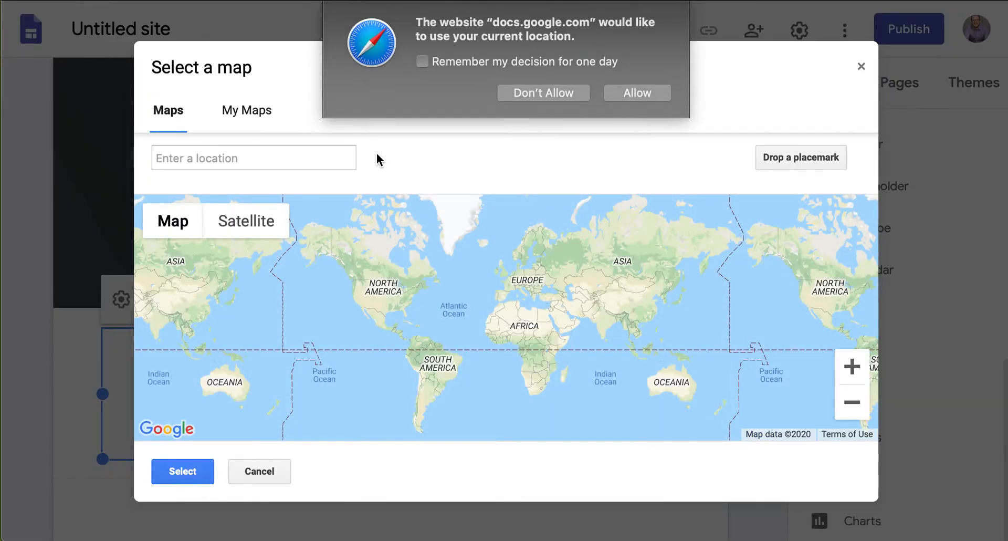
pyautogui.click(625, 92)
pyautogui.click(248, 111)
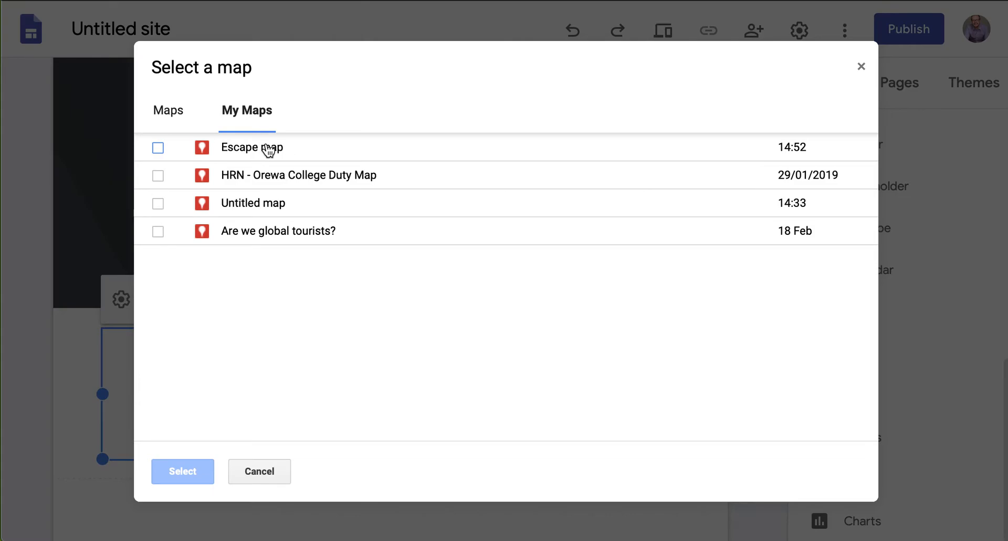
pyautogui.click(270, 474)
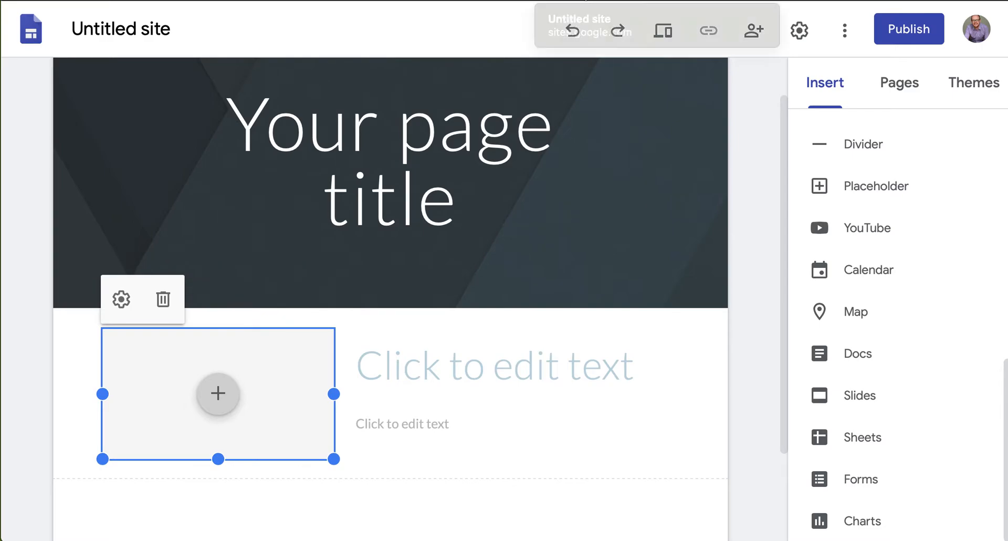
# - Switch to the ENTER THE ESCAPE CODES form in Google Forms and open its TEAM NAME question to check the settings
pyautogui.click(693, 1)
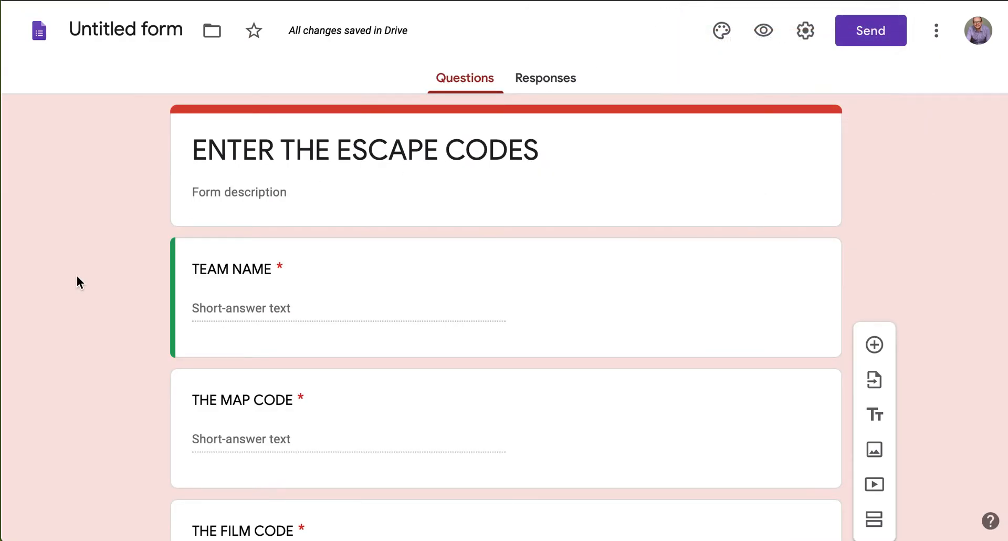
pyautogui.scroll(-3, 273, 325)
pyautogui.click(302, 178)
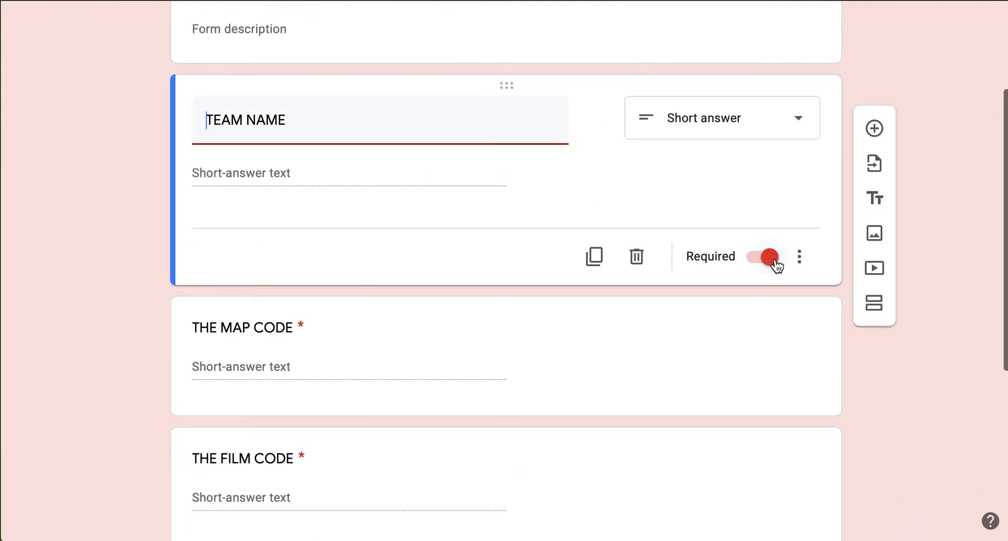
# - Open THE MAP CODE question and check its response validation option, leaving the setting as it is
pyautogui.scroll(-2, 473, 243)
pyautogui.click(415, 283)
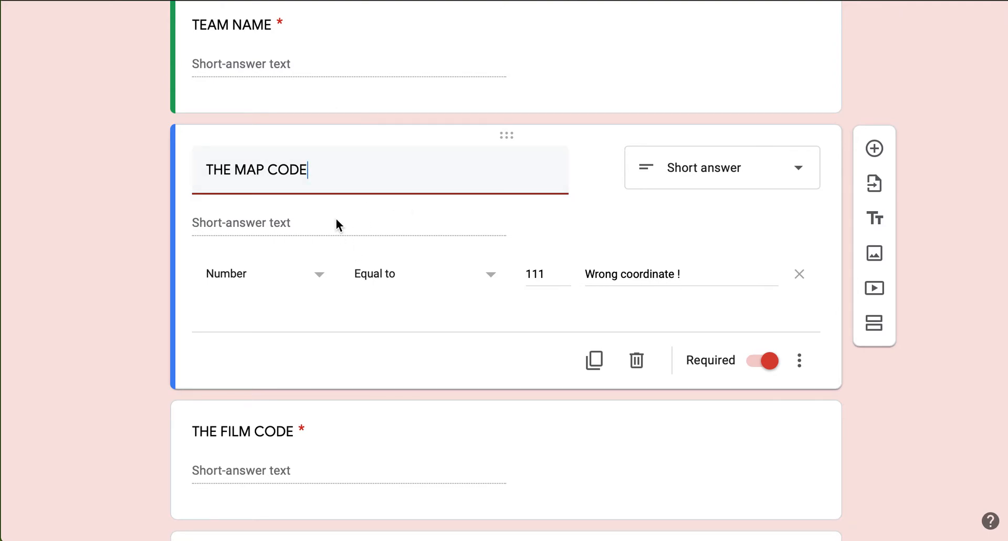
pyautogui.click(414, 212)
pyautogui.click(800, 362)
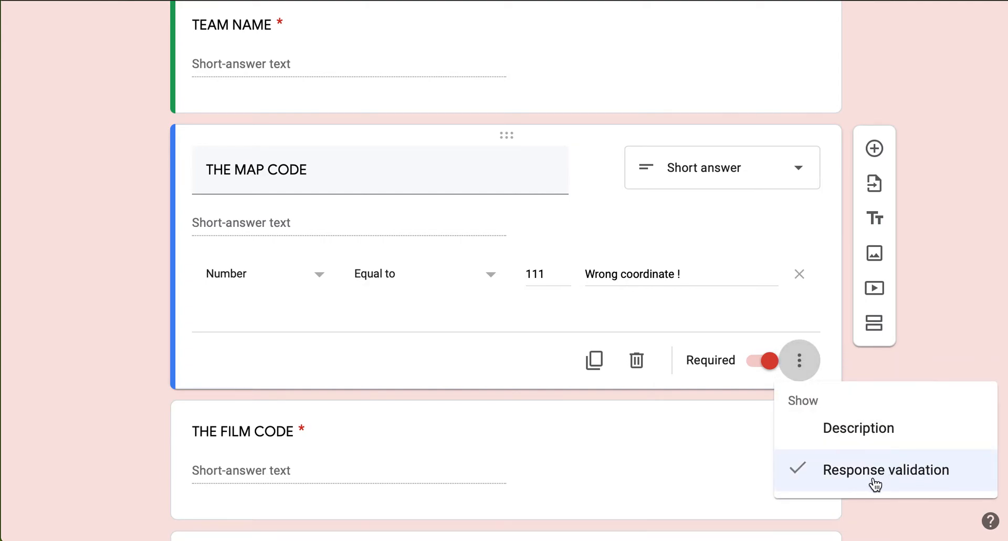
pyautogui.click(449, 324)
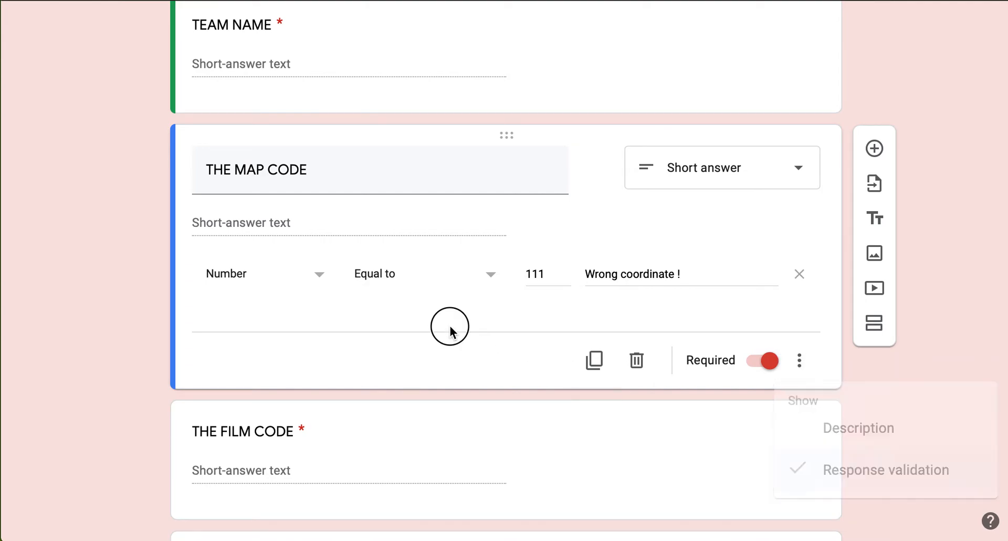
# - Review the number type and the available comparison conditions in THE MAP CODE question's response validation, keeping Equal to
pyautogui.click(283, 288)
pyautogui.click(427, 295)
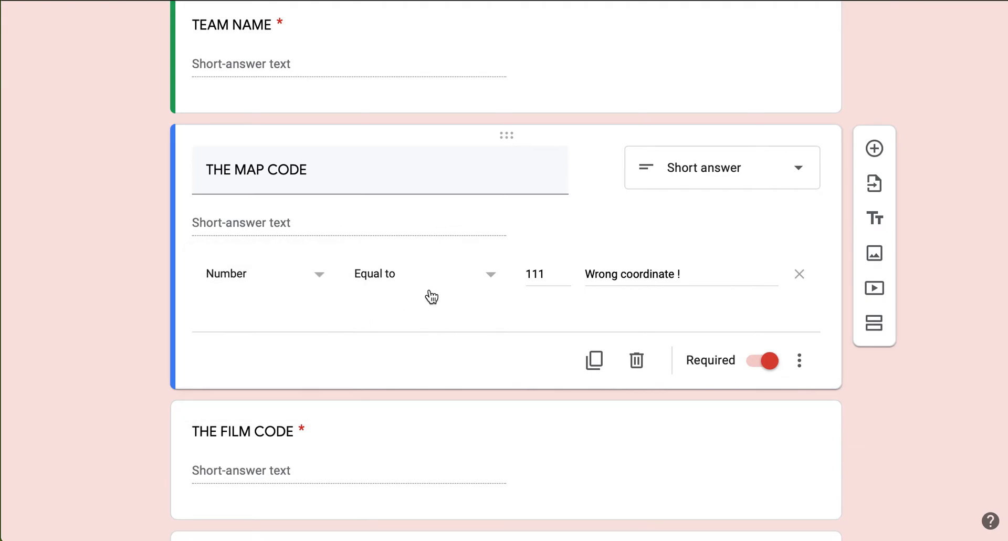
pyautogui.click(418, 281)
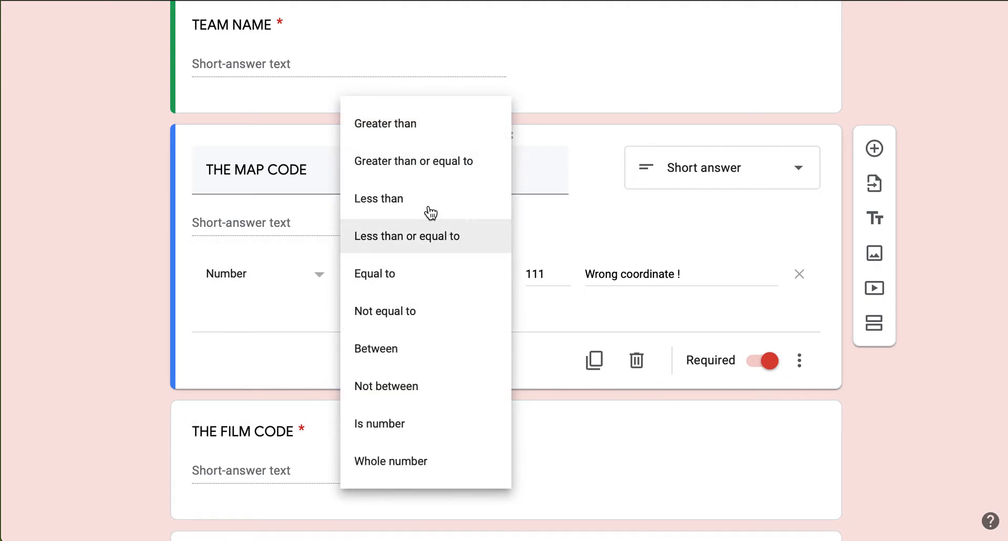
pyautogui.click(386, 284)
pyautogui.click(281, 271)
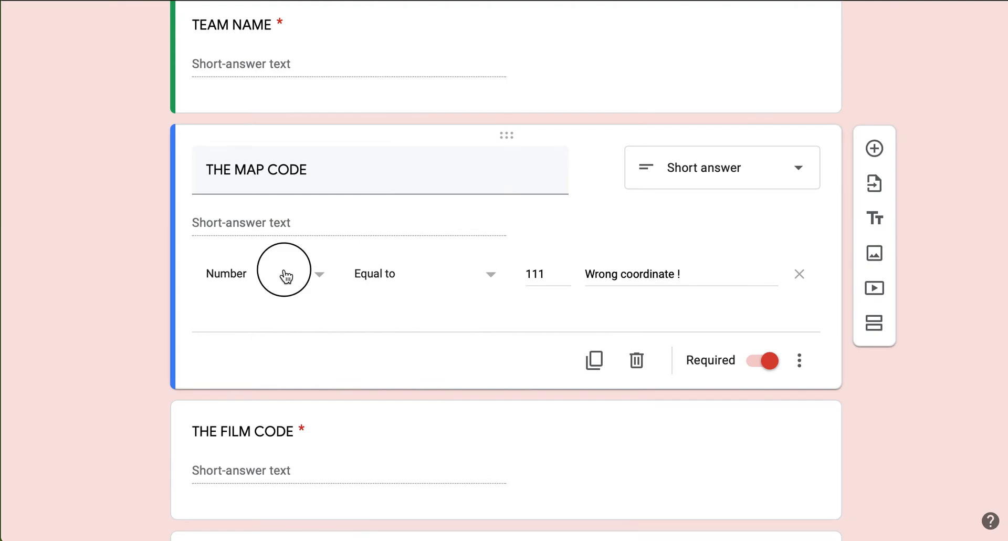
pyautogui.click(425, 317)
# - Examine the custom error text and the required number in THE MAP CODE question's validation rule
pyautogui.click(613, 274)
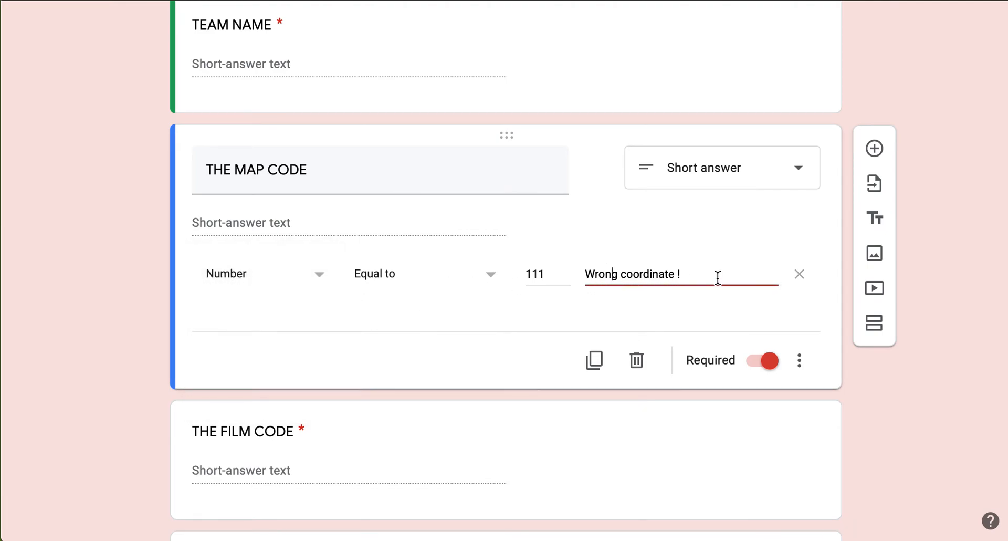
pyautogui.moveTo(729, 276); pyautogui.dragTo(579, 265)
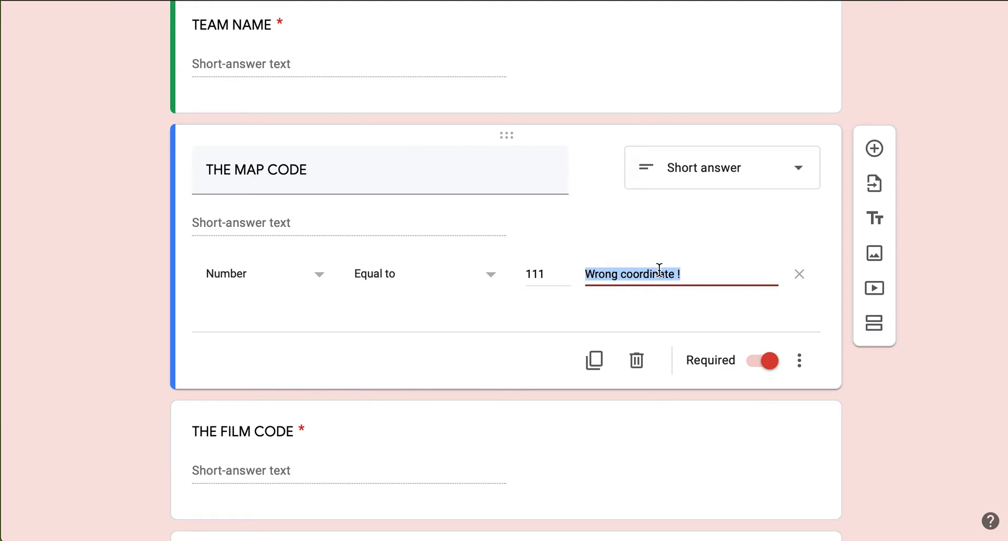
pyautogui.click(687, 273)
pyautogui.click(546, 272)
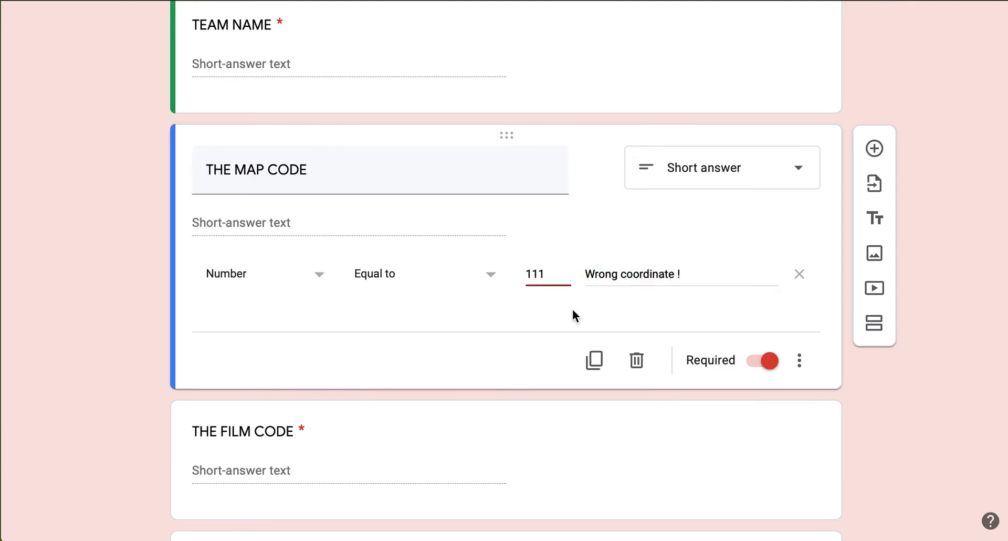
# - Look over the form's other questions around THE MAP CODE, including THE FILM CODE and THE PUZZLE CODE
pyautogui.scroll(-3, 474, 330)
pyautogui.scroll(2, 474, 328)
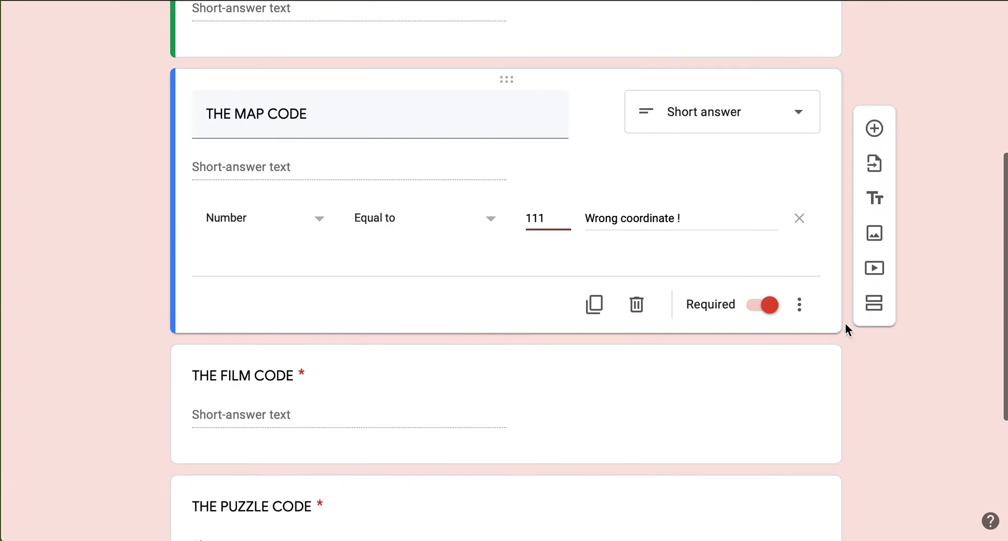
pyautogui.scroll(2, 419, 332)
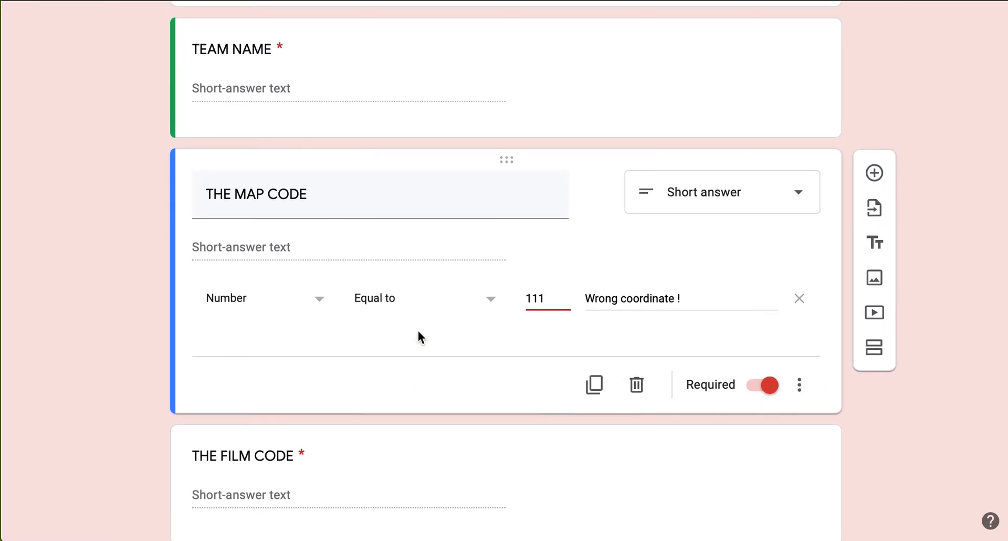
pyautogui.scroll(-2, 418, 331)
pyautogui.scroll(2, 419, 332)
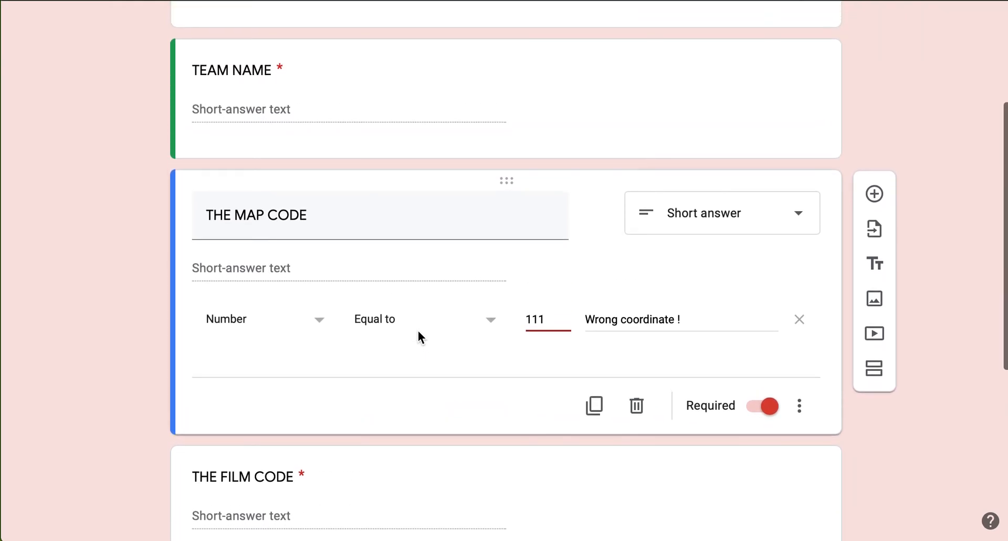
pyautogui.scroll(-2, 418, 332)
pyautogui.scroll(3, 416, 335)
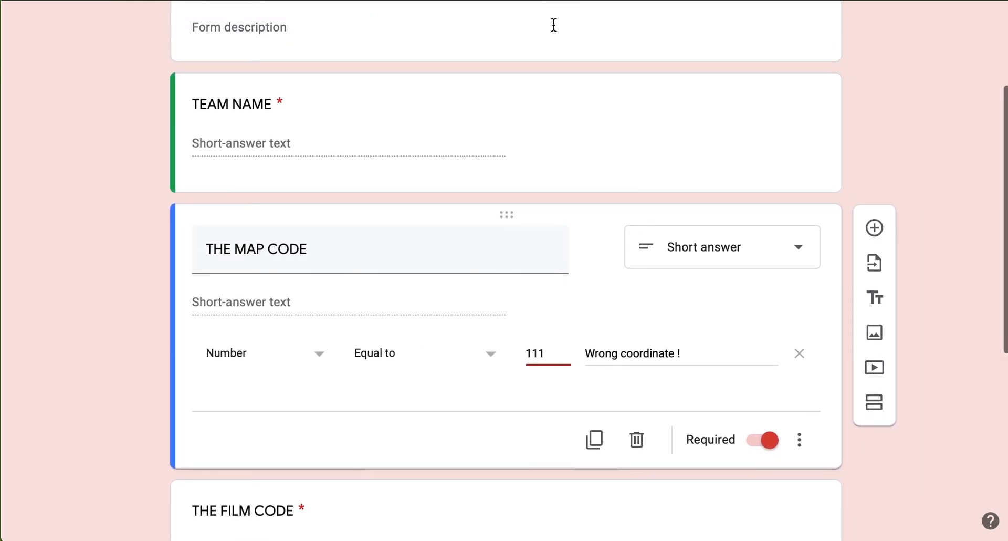
# - Switch to the untitled Google Slides presentation and view its first slide with the five numbered circles
pyautogui.click(814, 0)
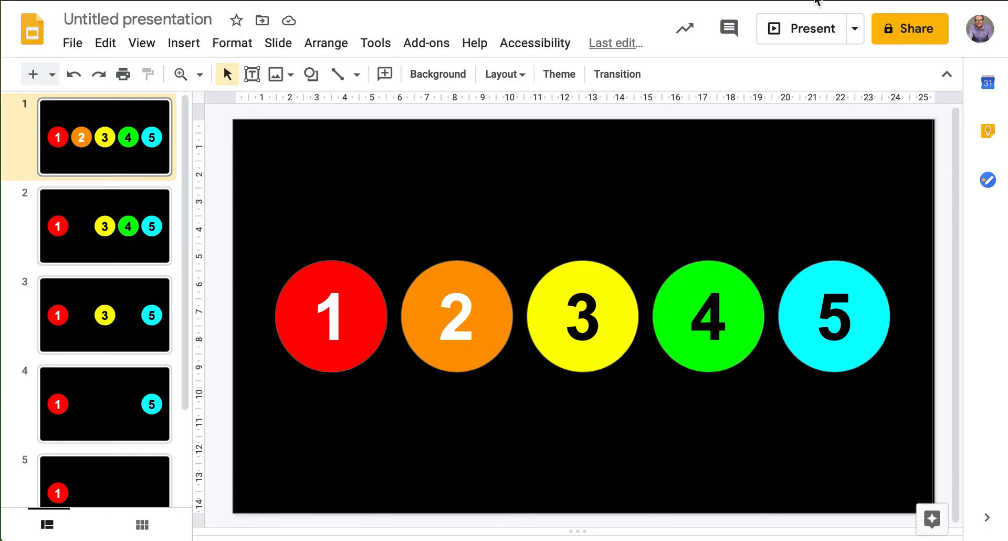
pyautogui.click(349, 207)
pyautogui.click(108, 134)
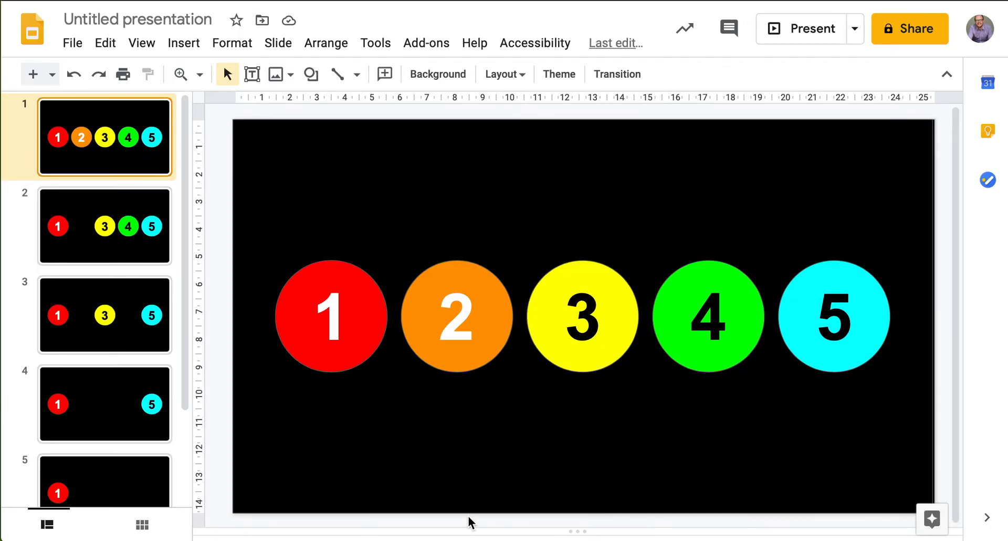
pyautogui.click(354, 180)
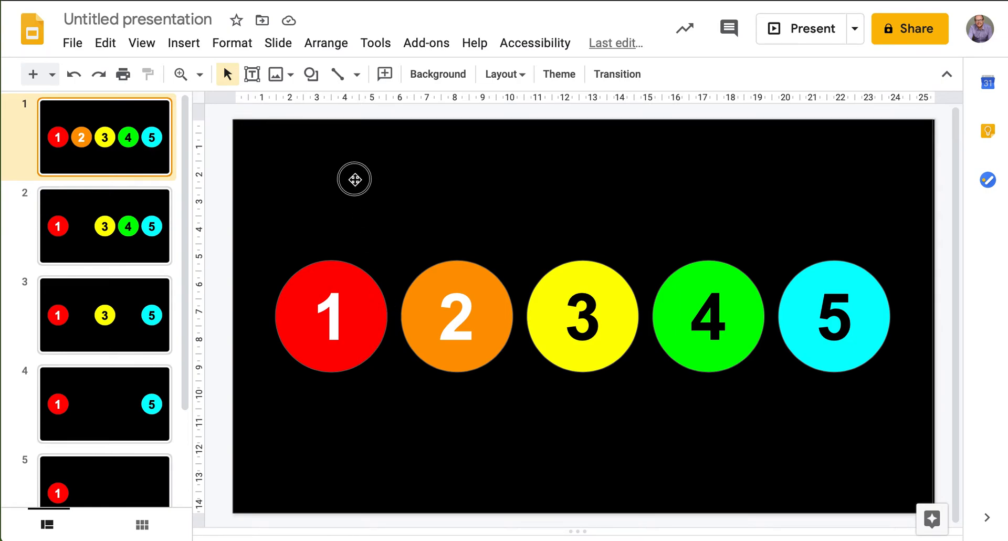